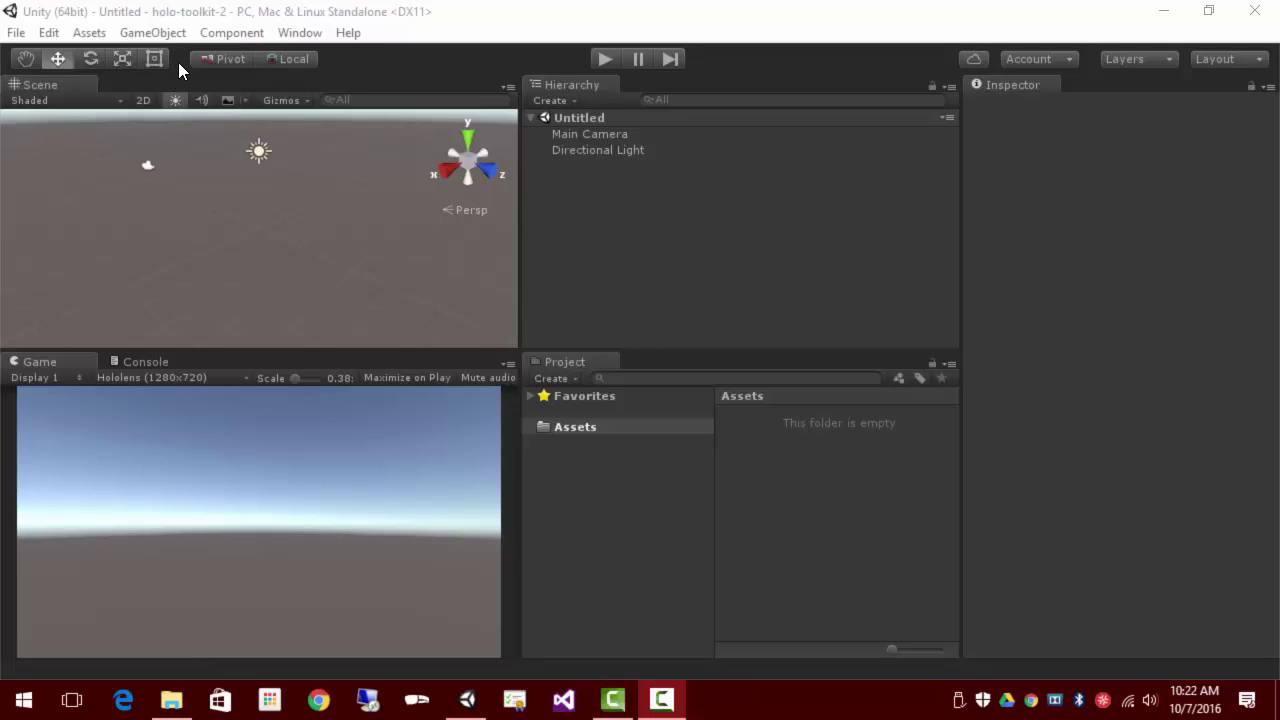
Look inside the holo-toolkit-2 project folder in File Explorer, then return to Unity.
click(92, 35)
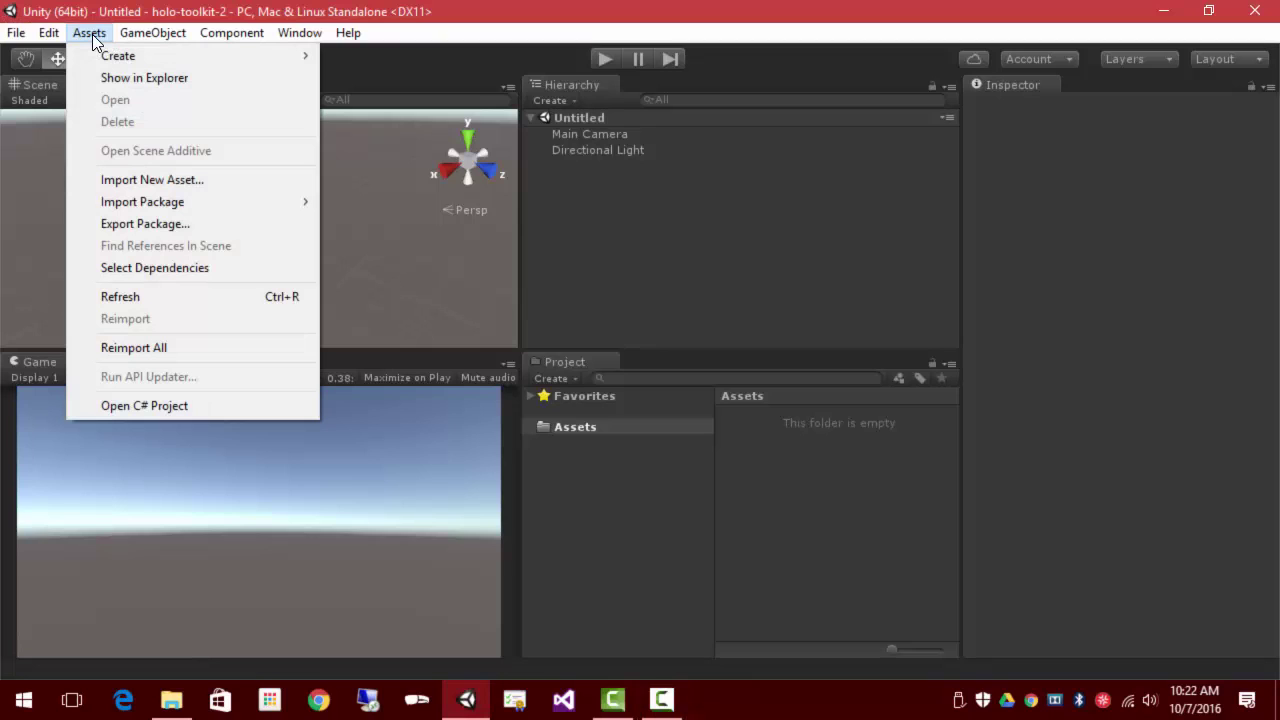
click(432, 12)
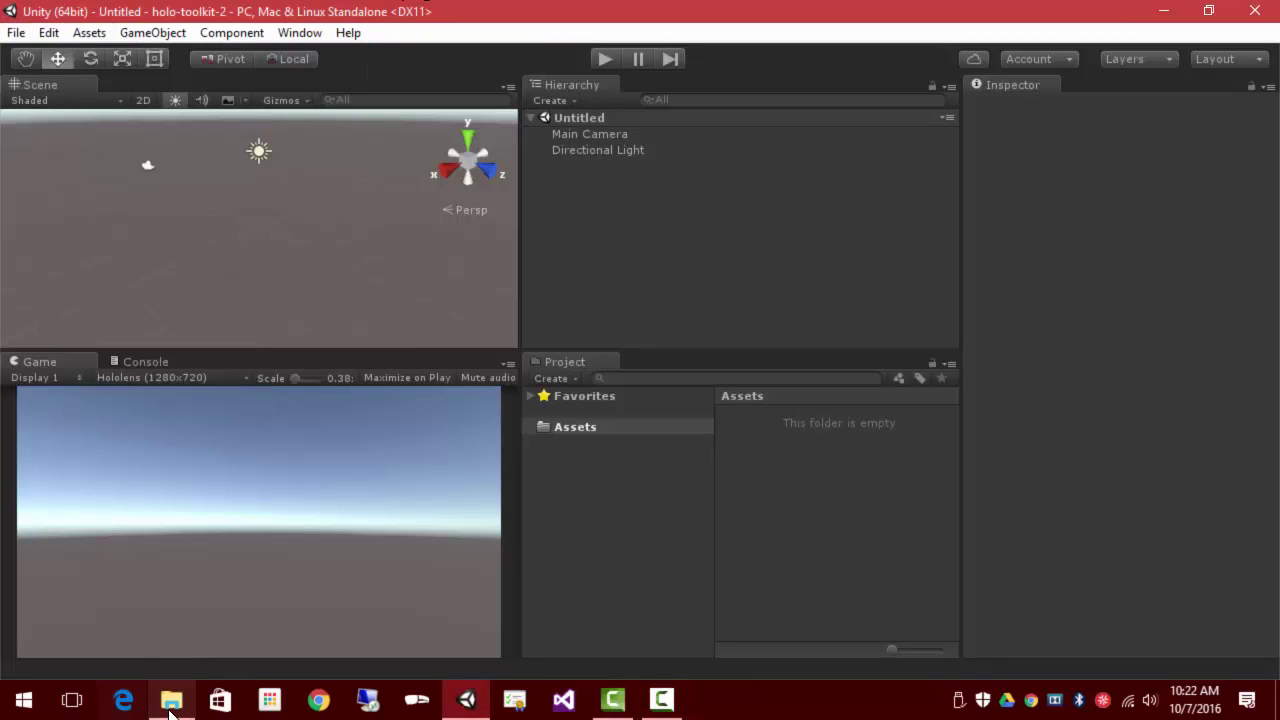
click(170, 708)
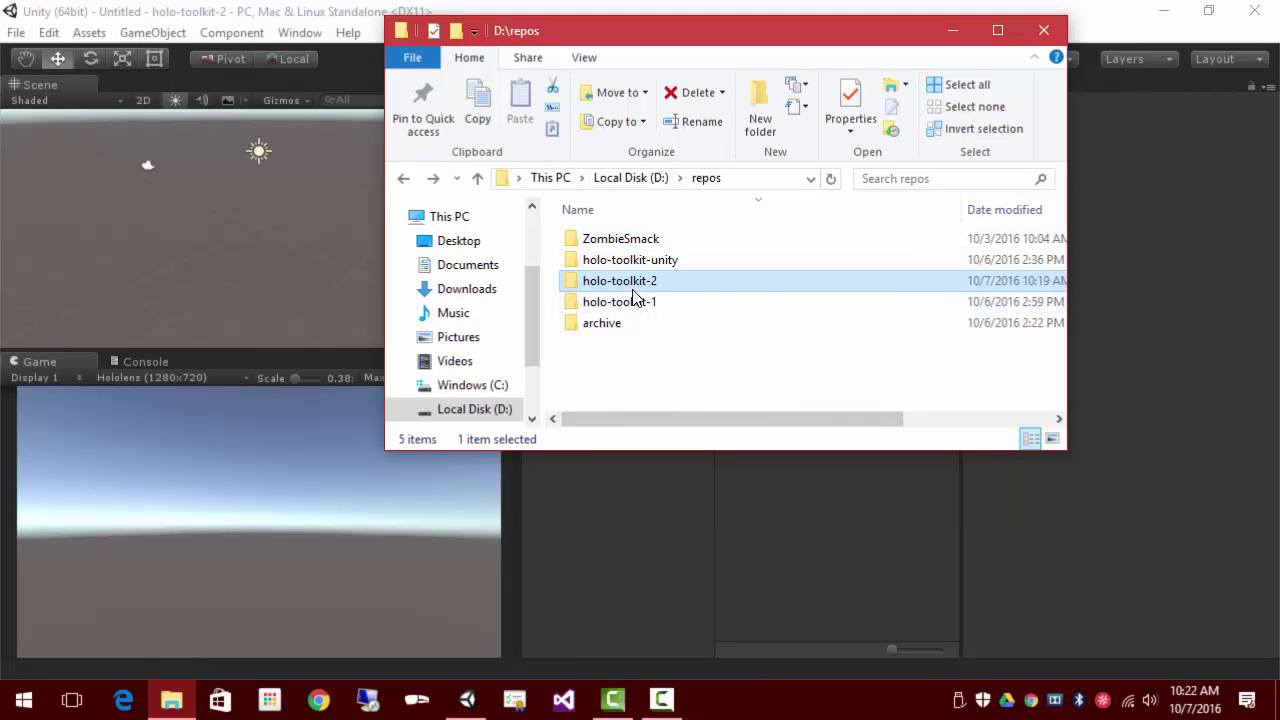
double_click(633, 290)
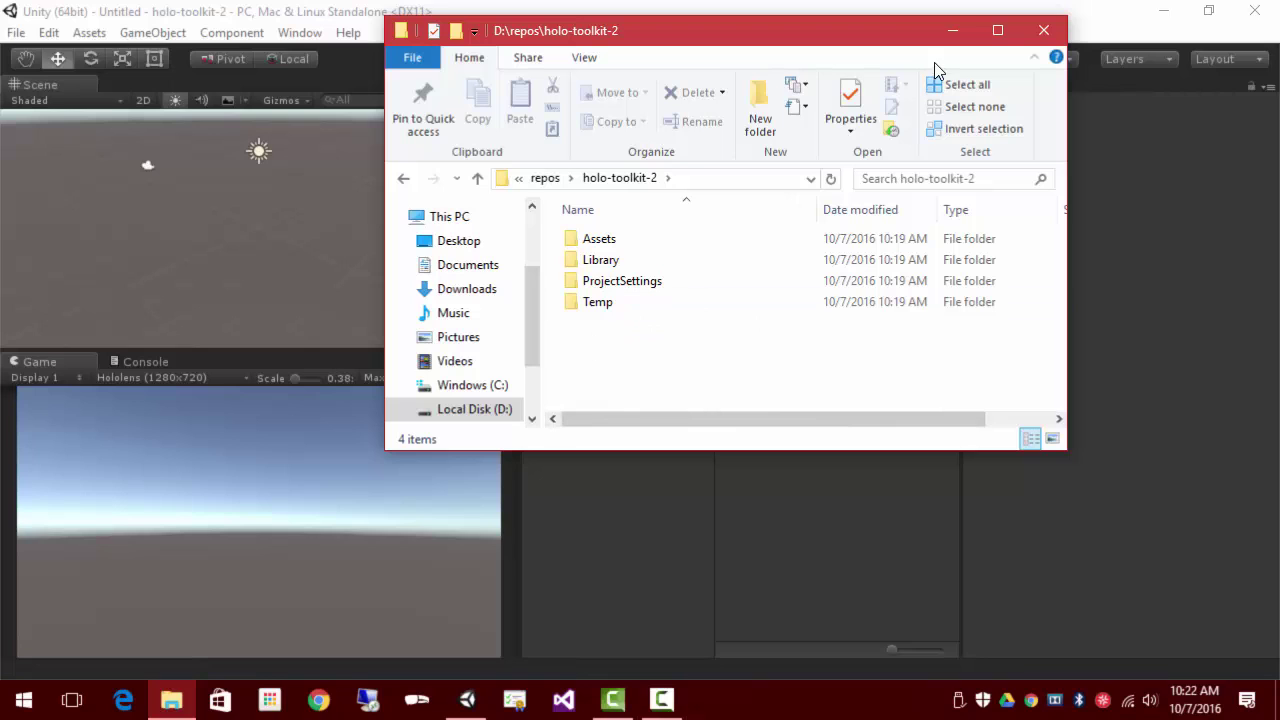
click(951, 36)
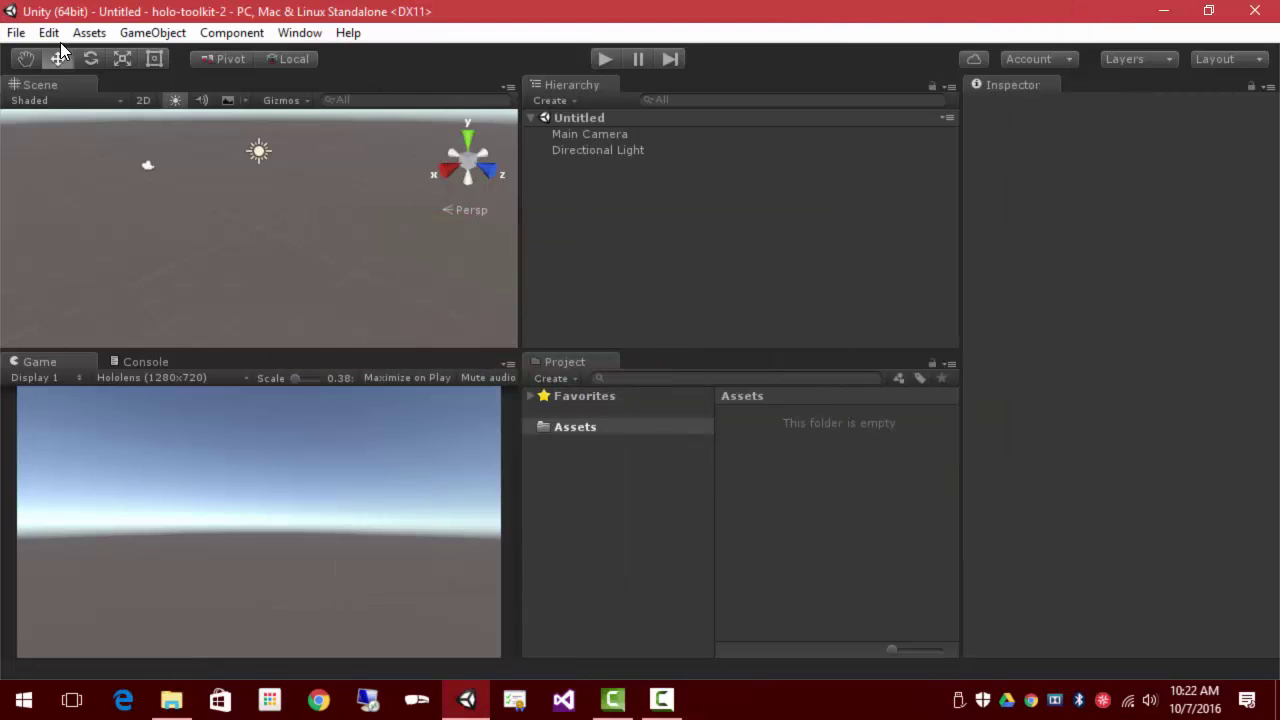
Import holo-toolkit-unity.unitypackage as a custom package to list its contents.
click(85, 35)
mouse_move(108, 202)
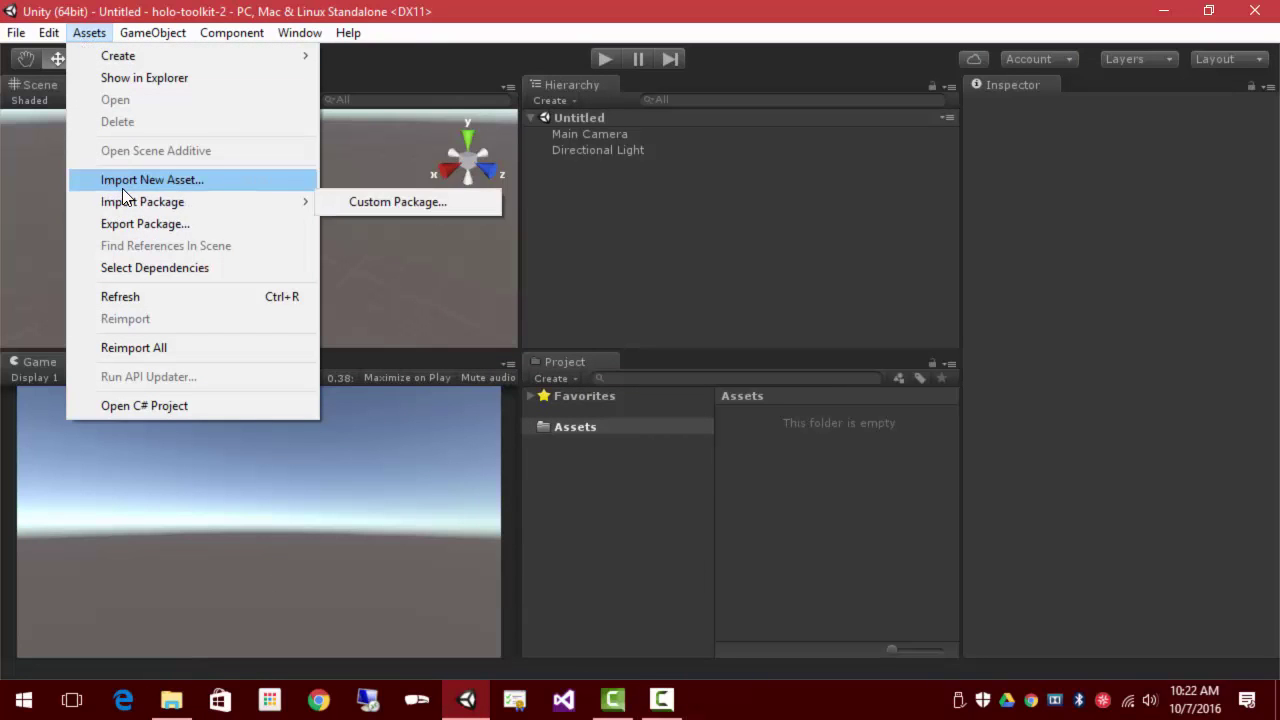
click(372, 202)
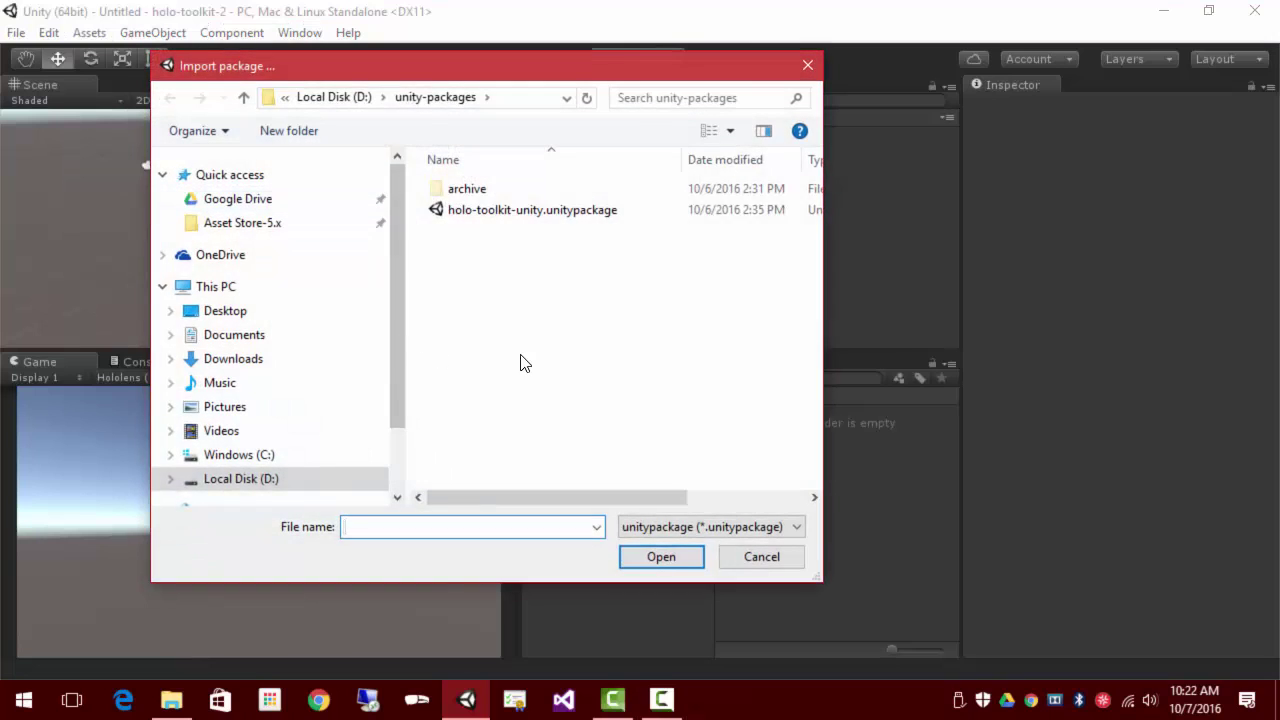
click(505, 212)
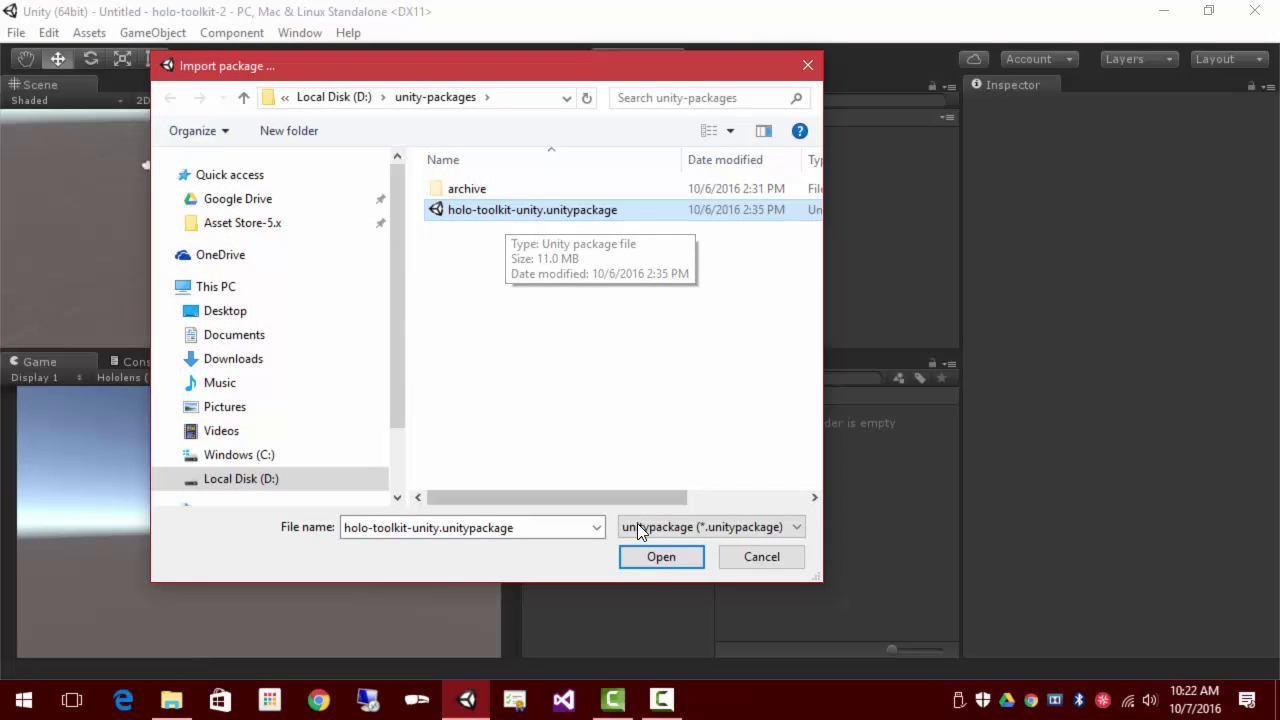
click(652, 557)
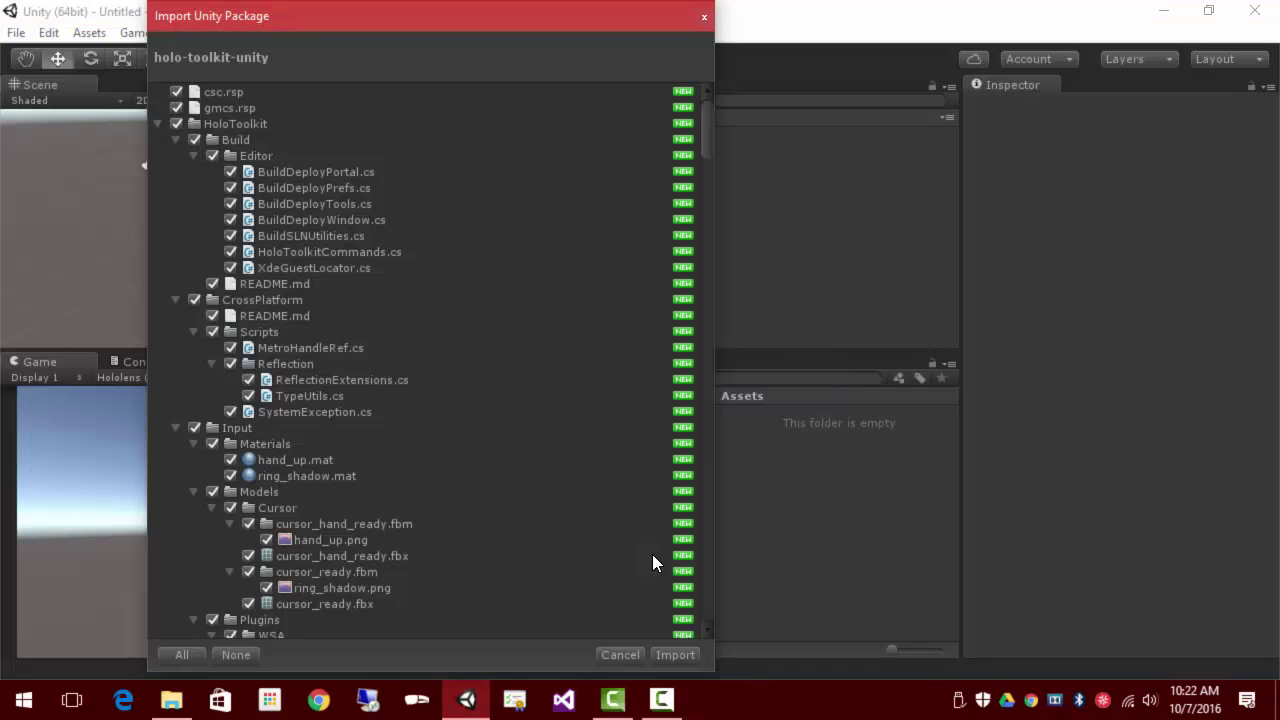
Collapse the package folders, uncheck HoloToolkit-Examples, and import the remaining HoloToolkit contents.
click(158, 124)
click(160, 139)
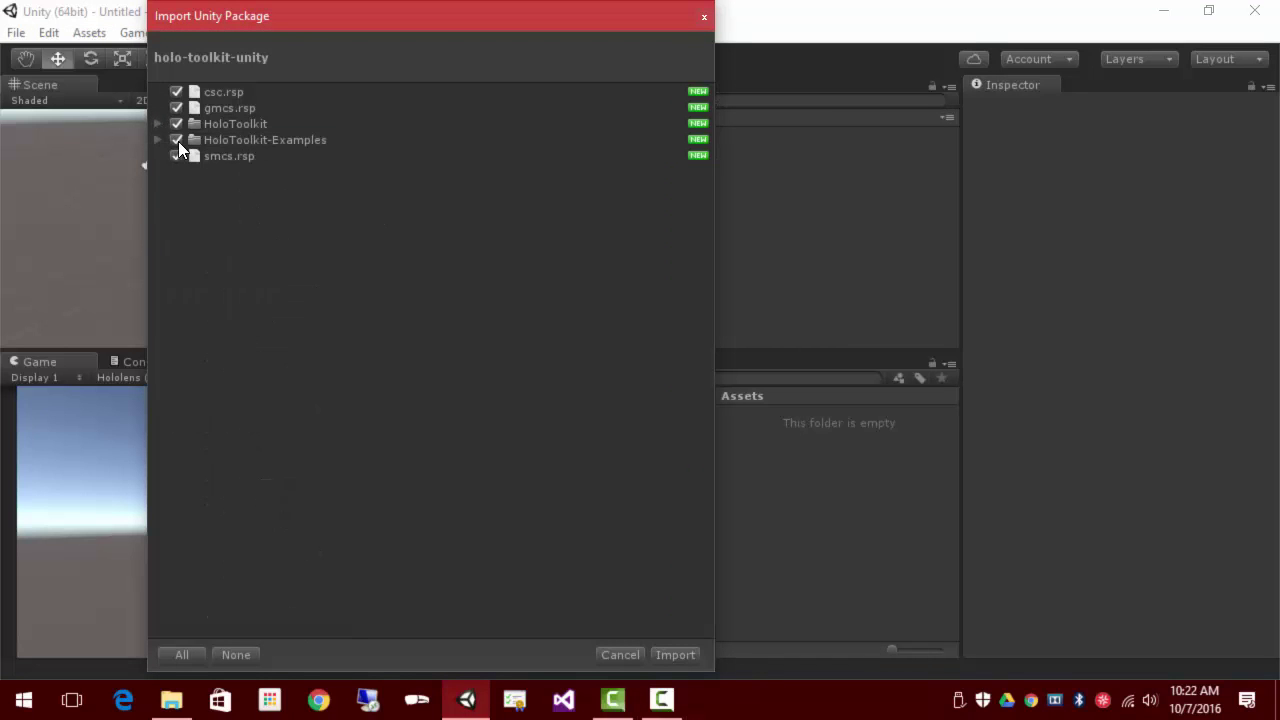
click(177, 140)
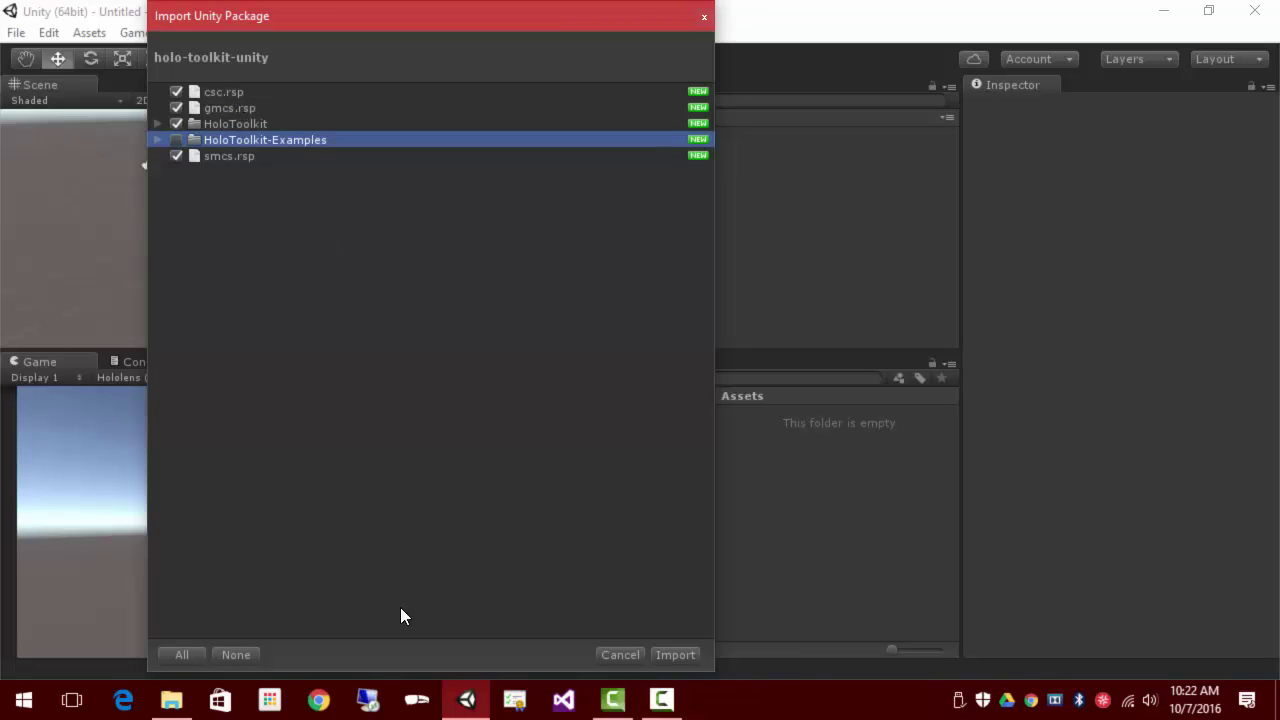
click(675, 655)
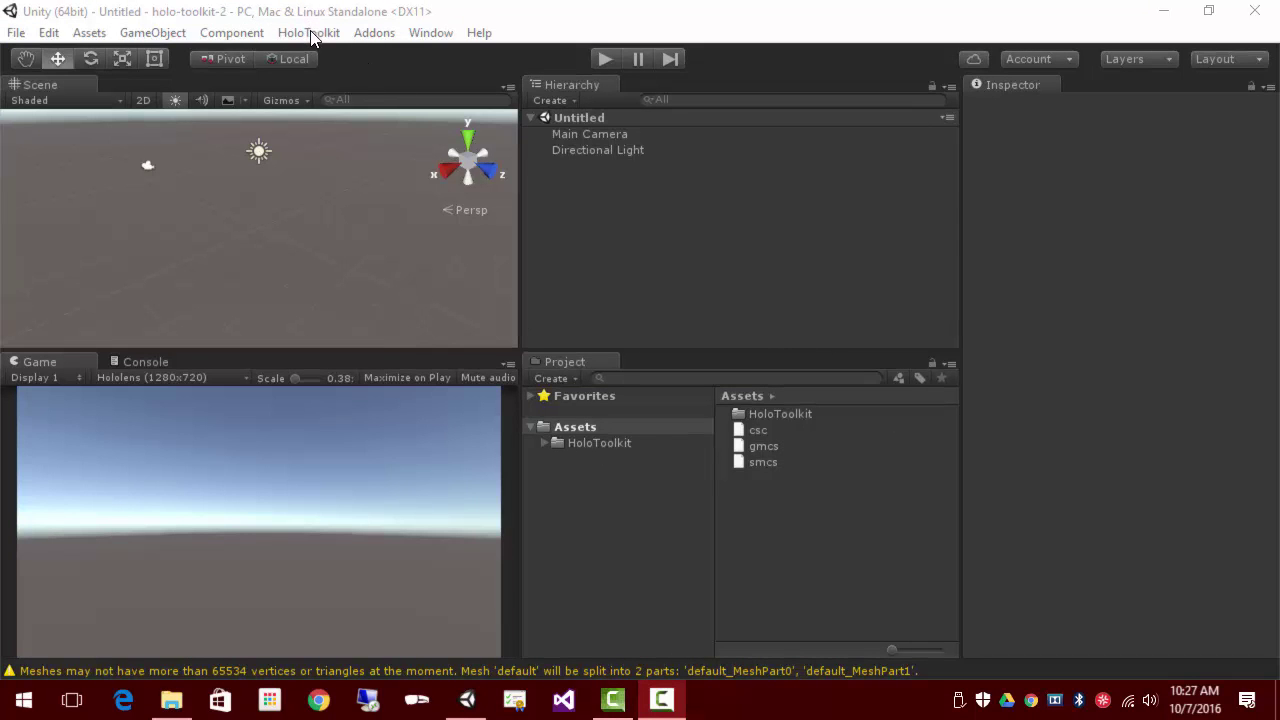
Run HoloToolkit > Configure > Apply HoloLens Capability Settings.
click(310, 33)
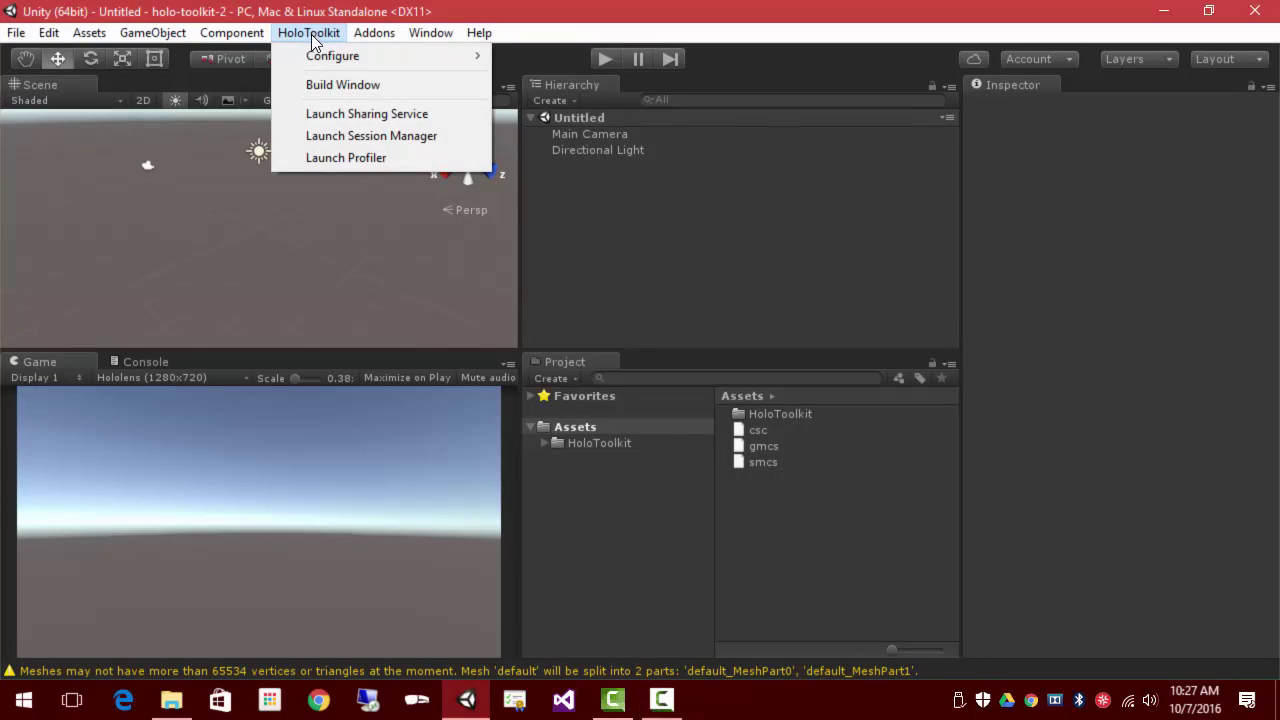
mouse_move(313, 56)
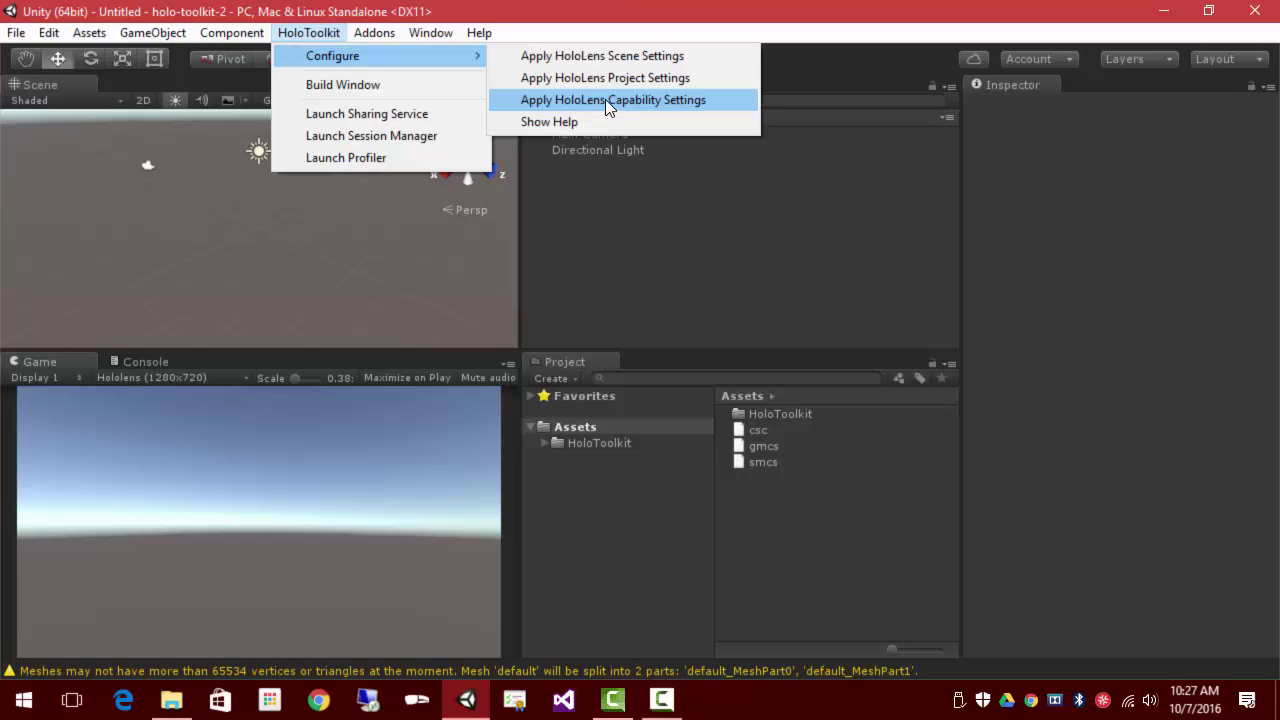
click(605, 99)
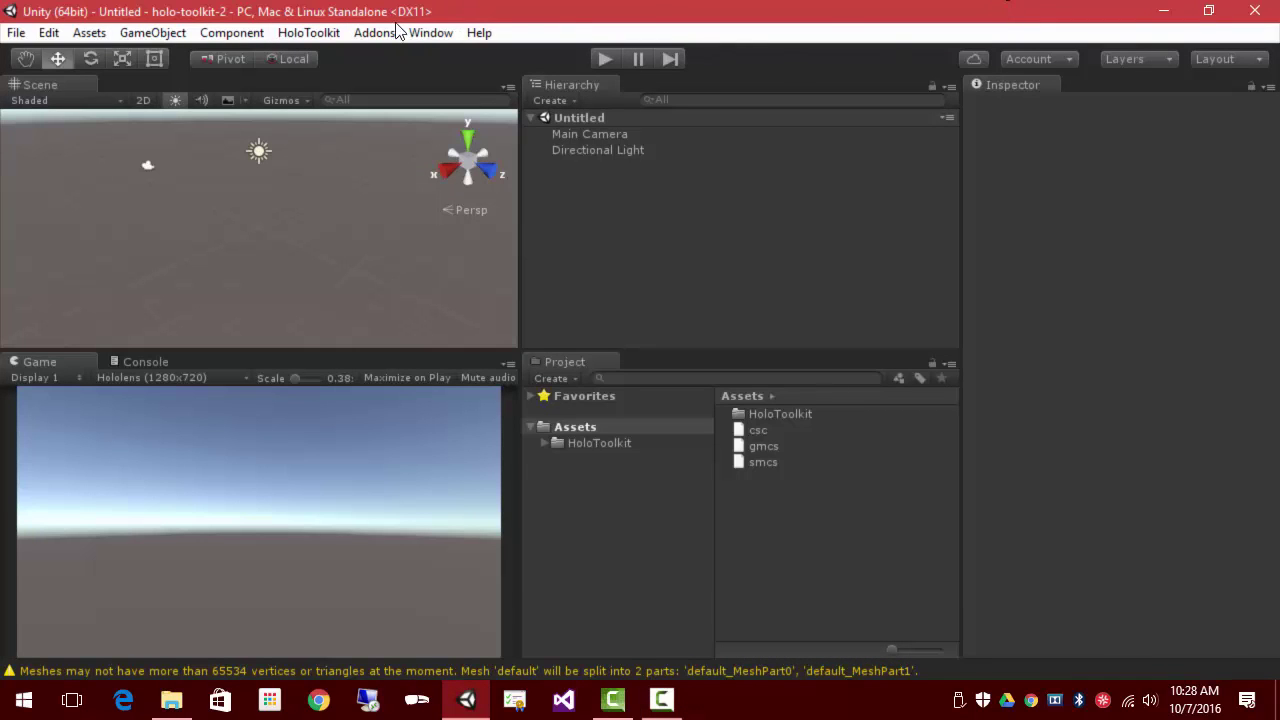
click(311, 33)
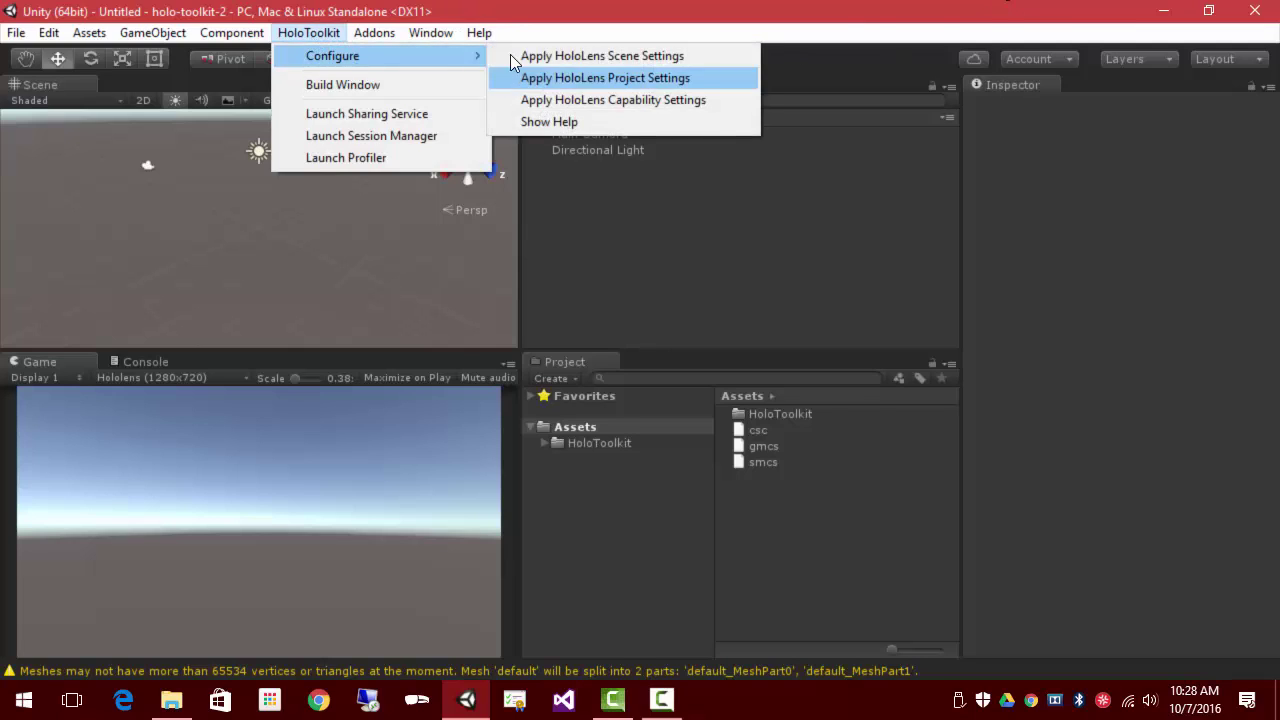
click(530, 8)
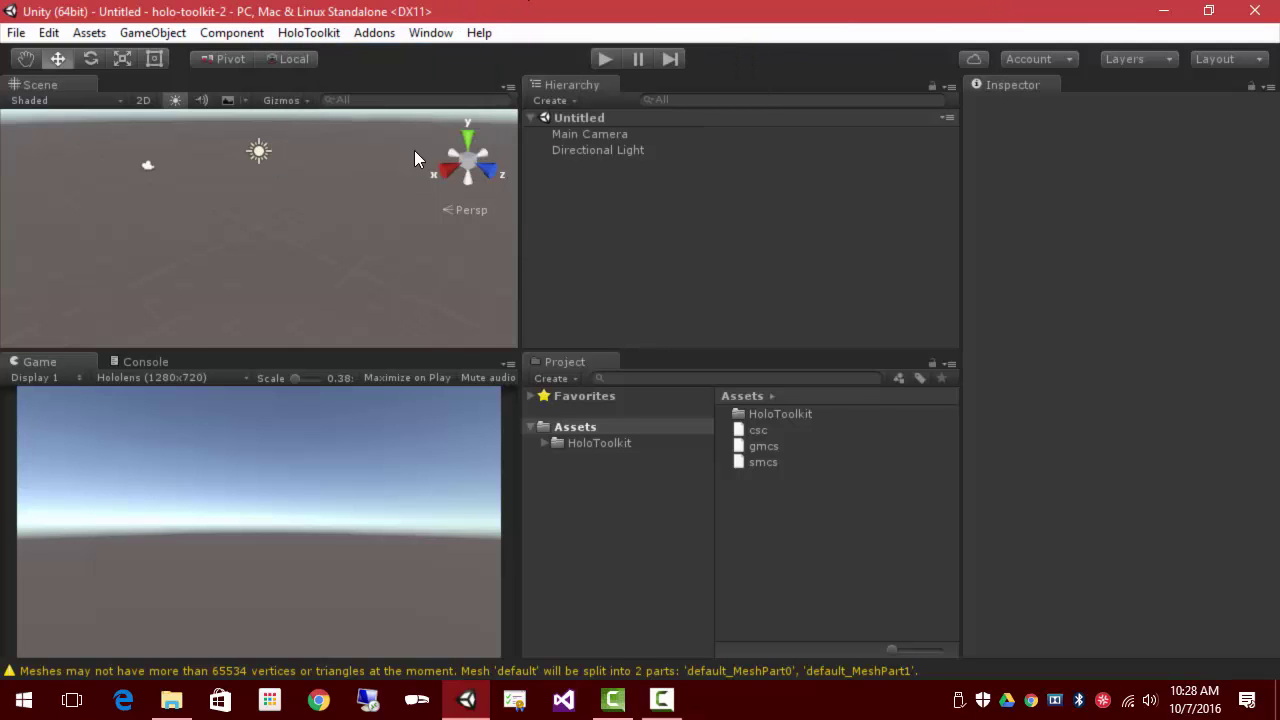
Select the scene's camera and directional light, then show Main Camera in the Inspector.
click(147, 167)
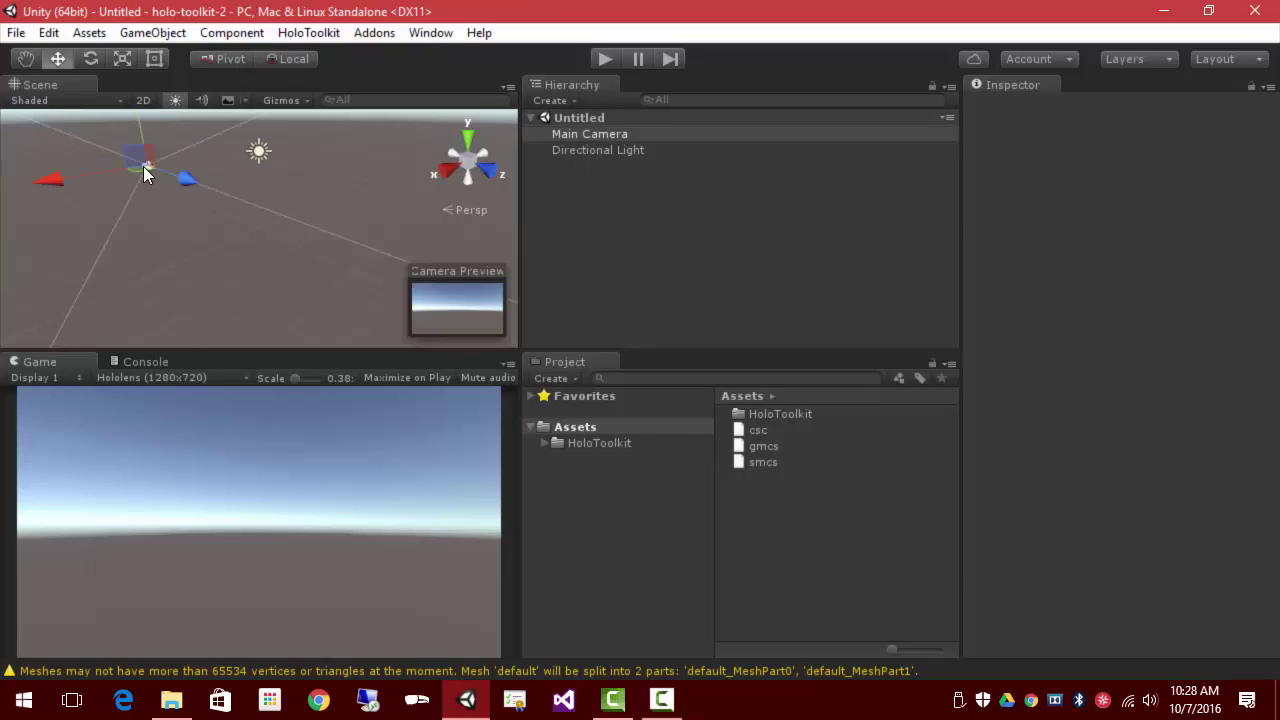
click(259, 153)
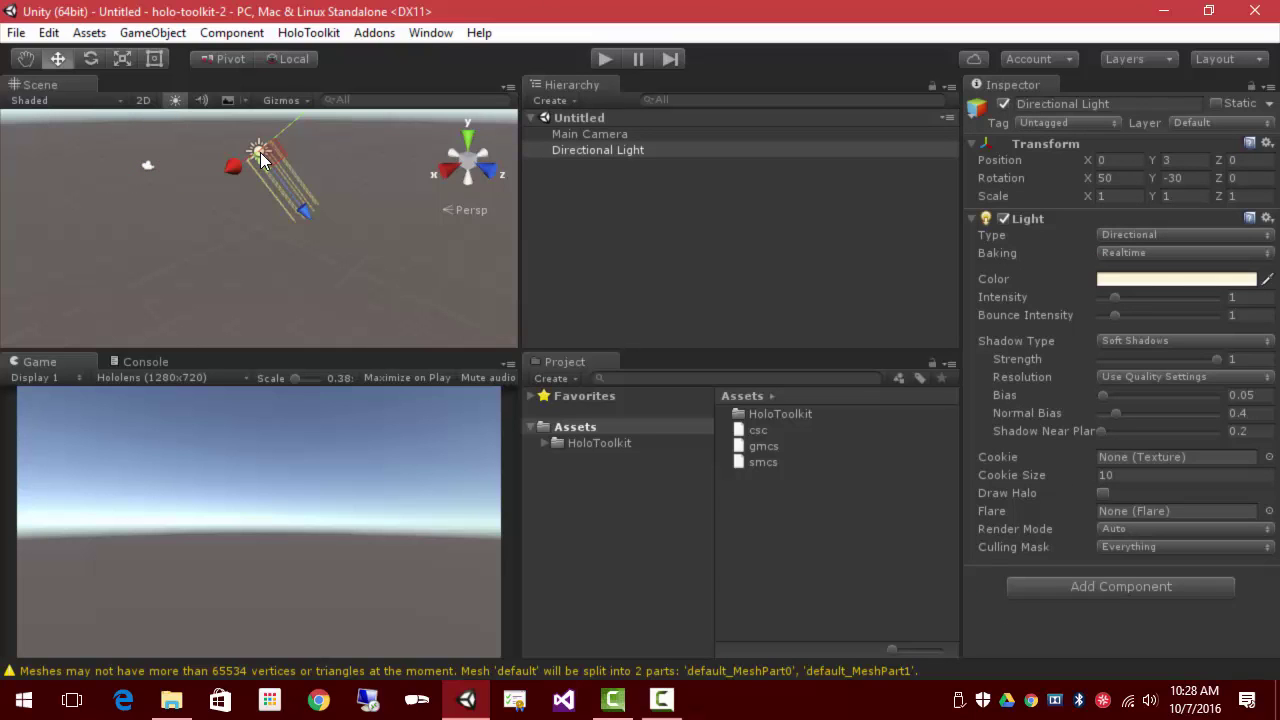
click(607, 135)
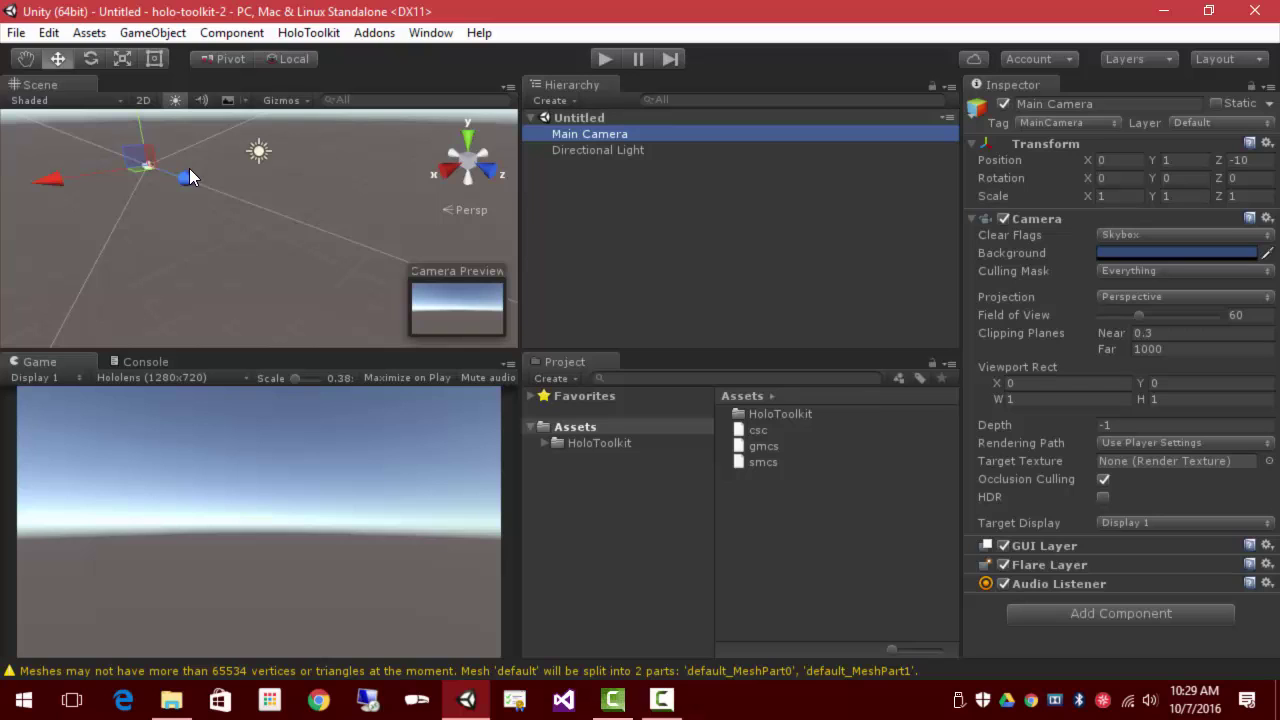
Apply the HoloLens Scene Settings to the camera.
click(312, 32)
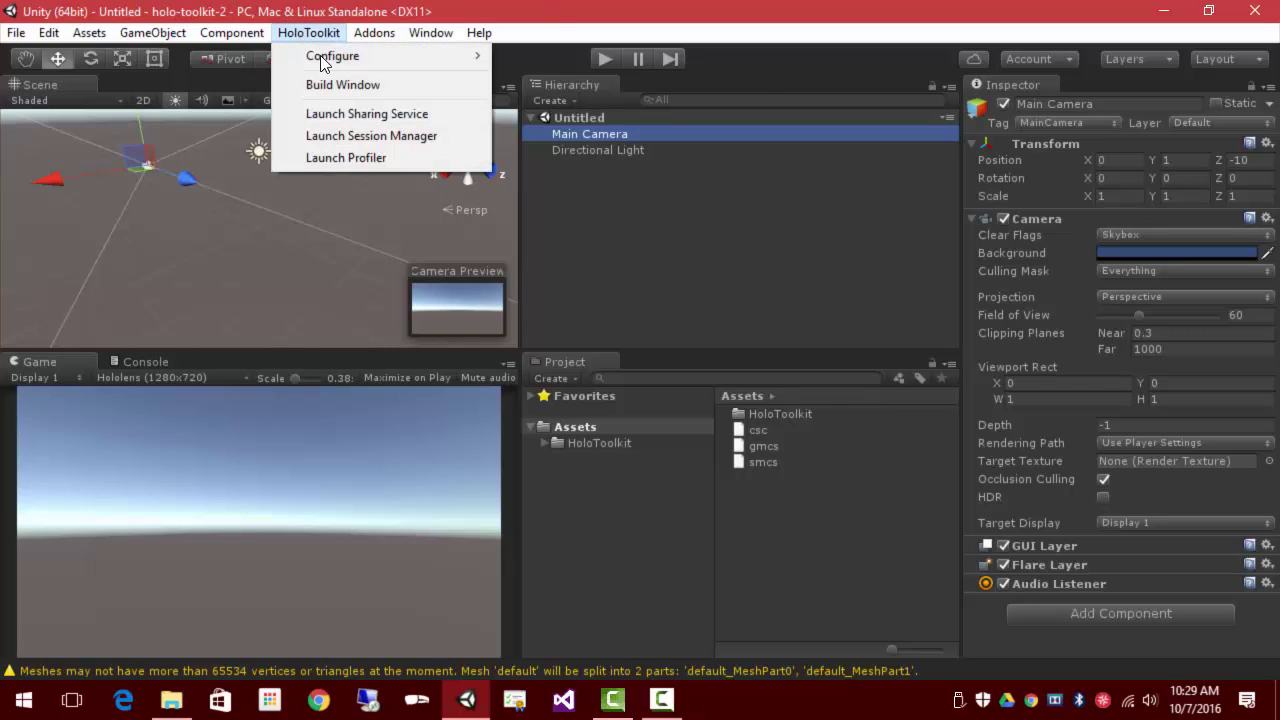
mouse_move(405, 63)
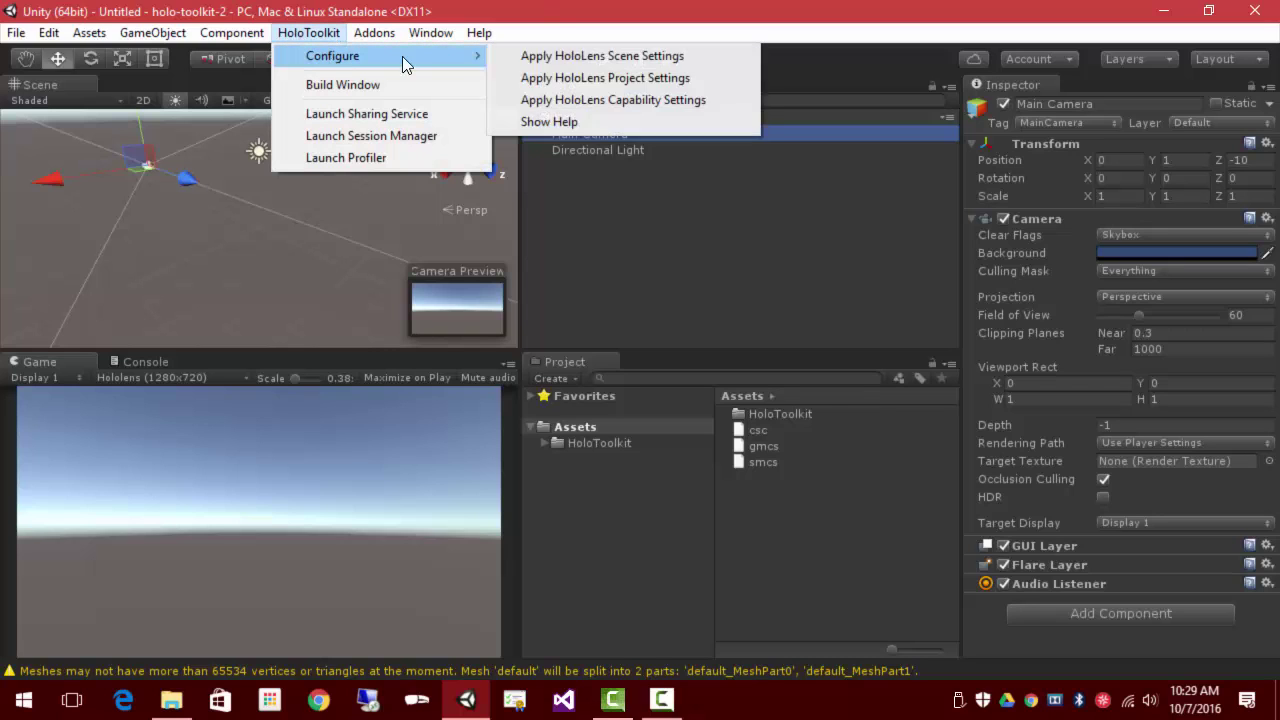
click(560, 57)
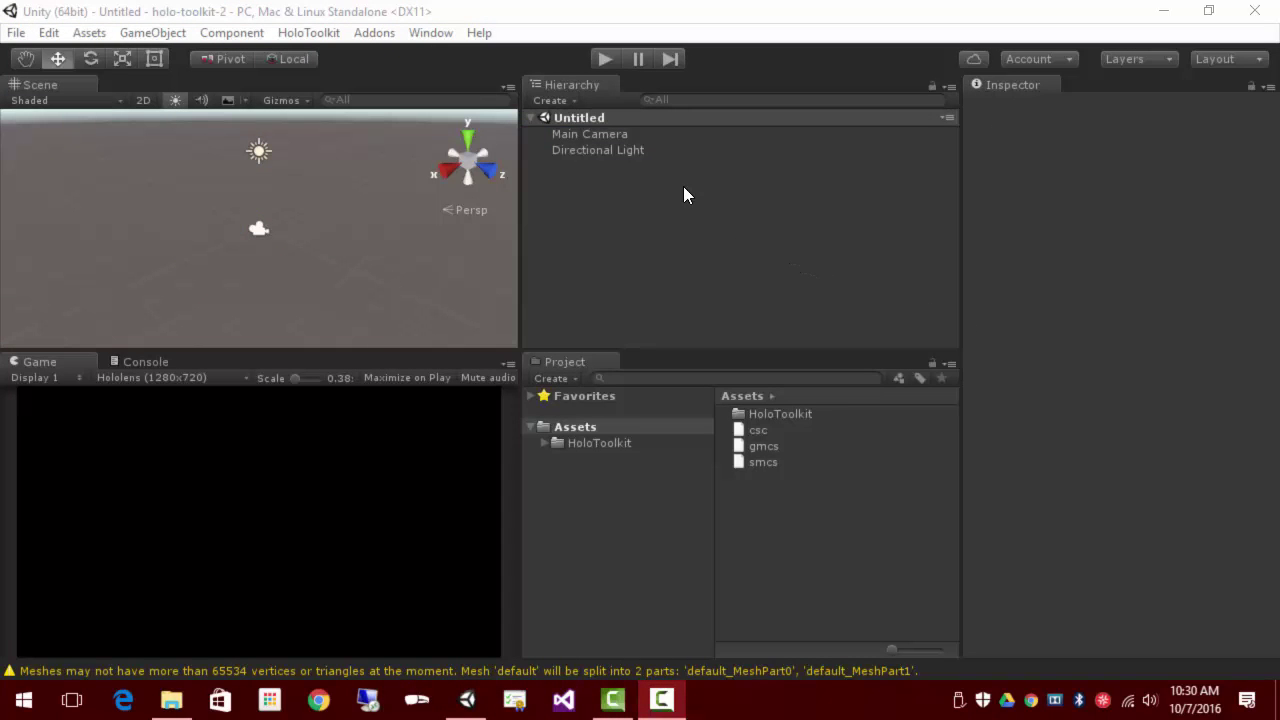
Save the untitled scene as Main in the Assets folder.
right_click(591, 117)
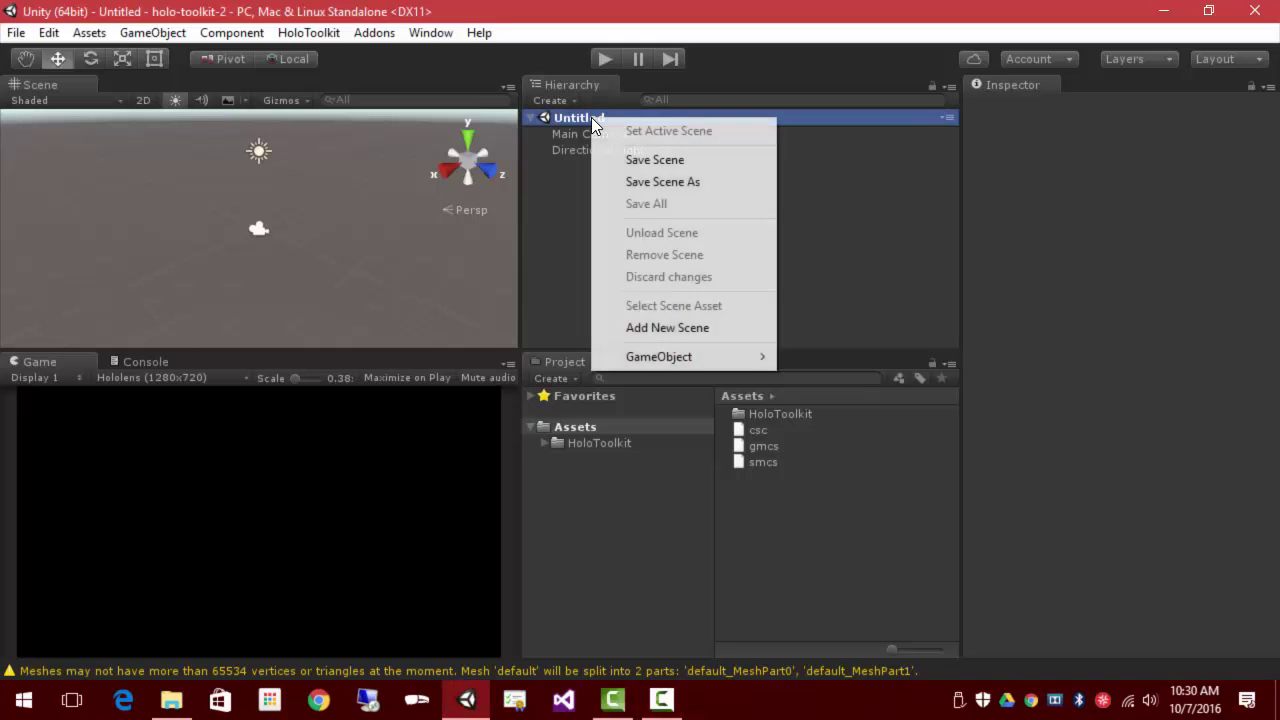
click(685, 185)
text(Main)
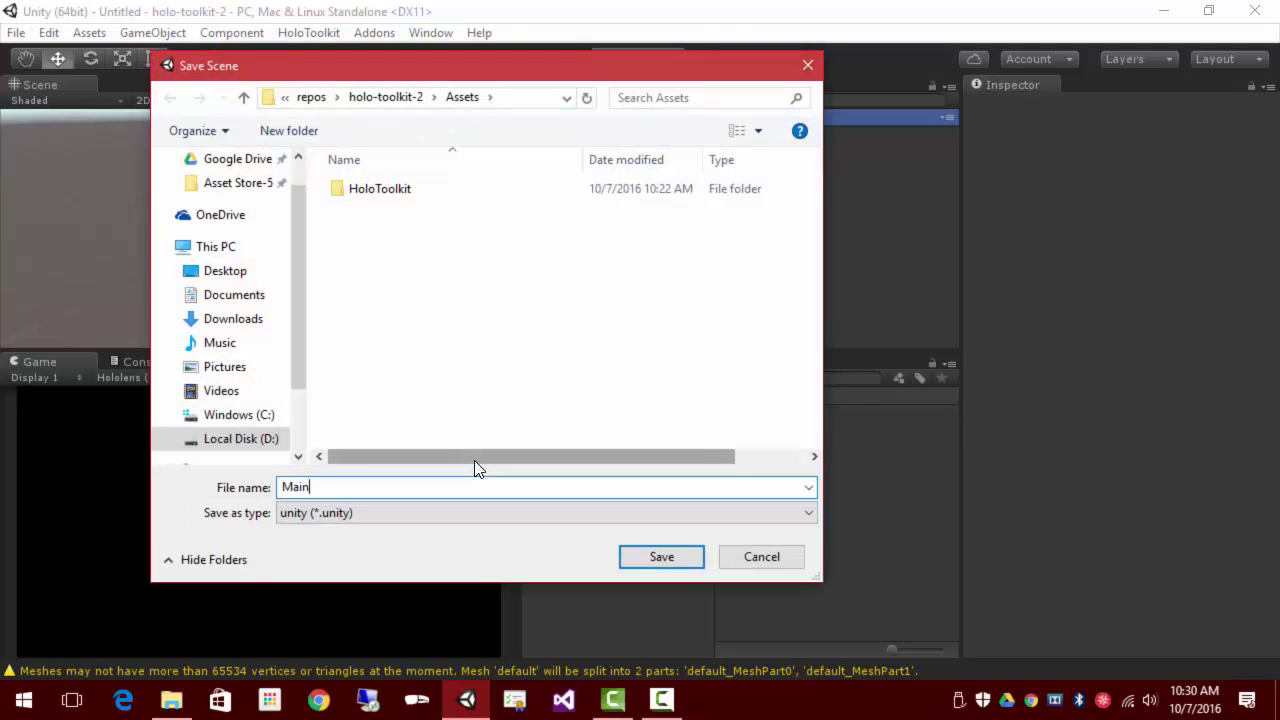
key(Return)
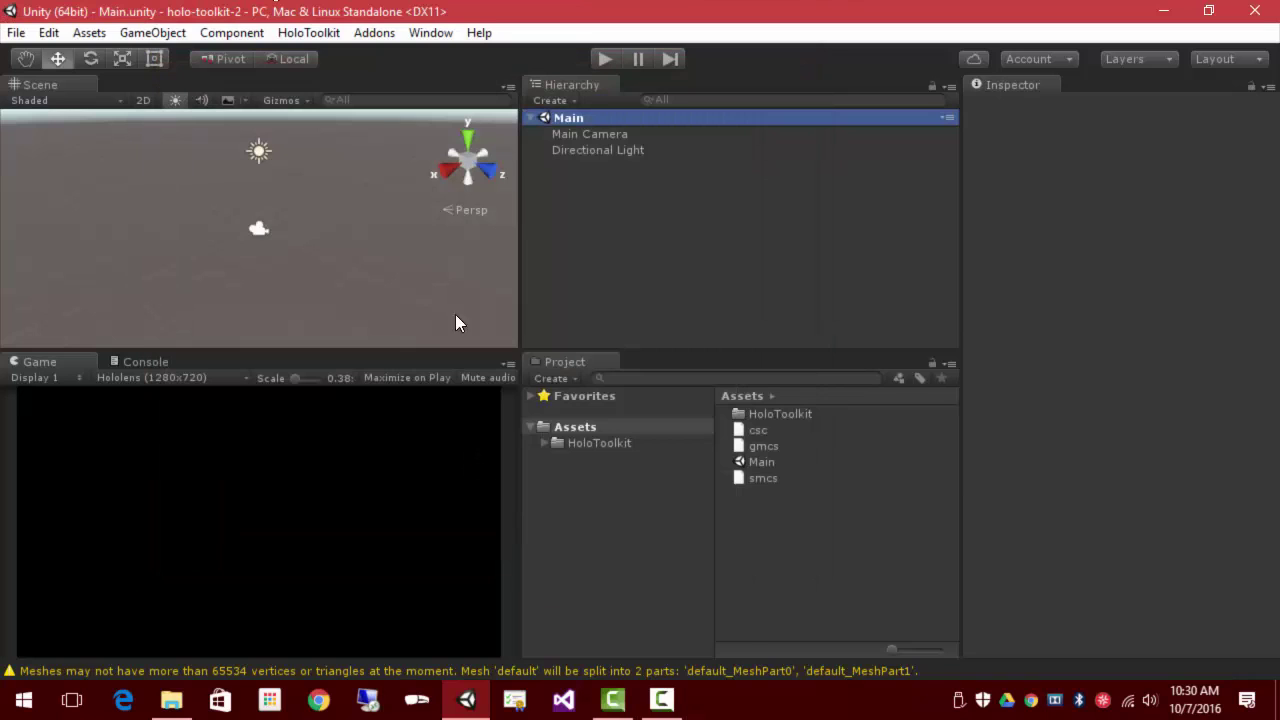
right_click(592, 429)
Create a folder named Scenes in Assets and drag the Main scene into it.
mouse_move(726, 60)
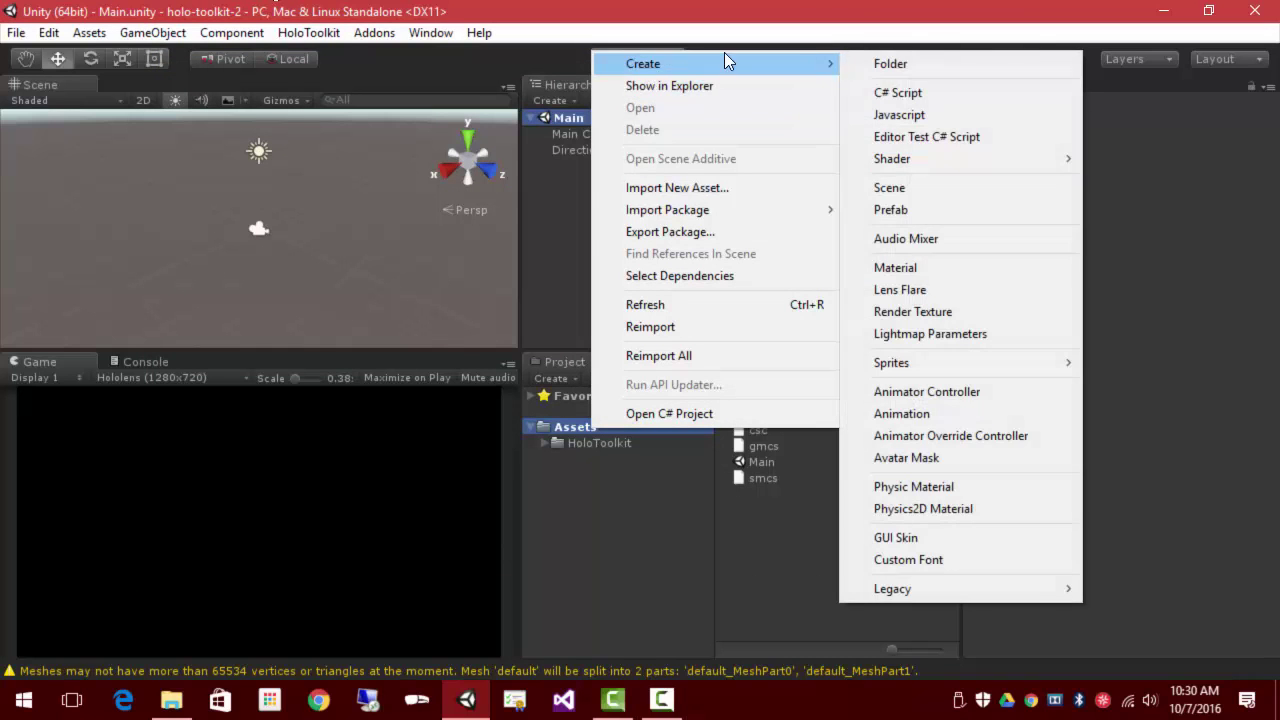
click(905, 64)
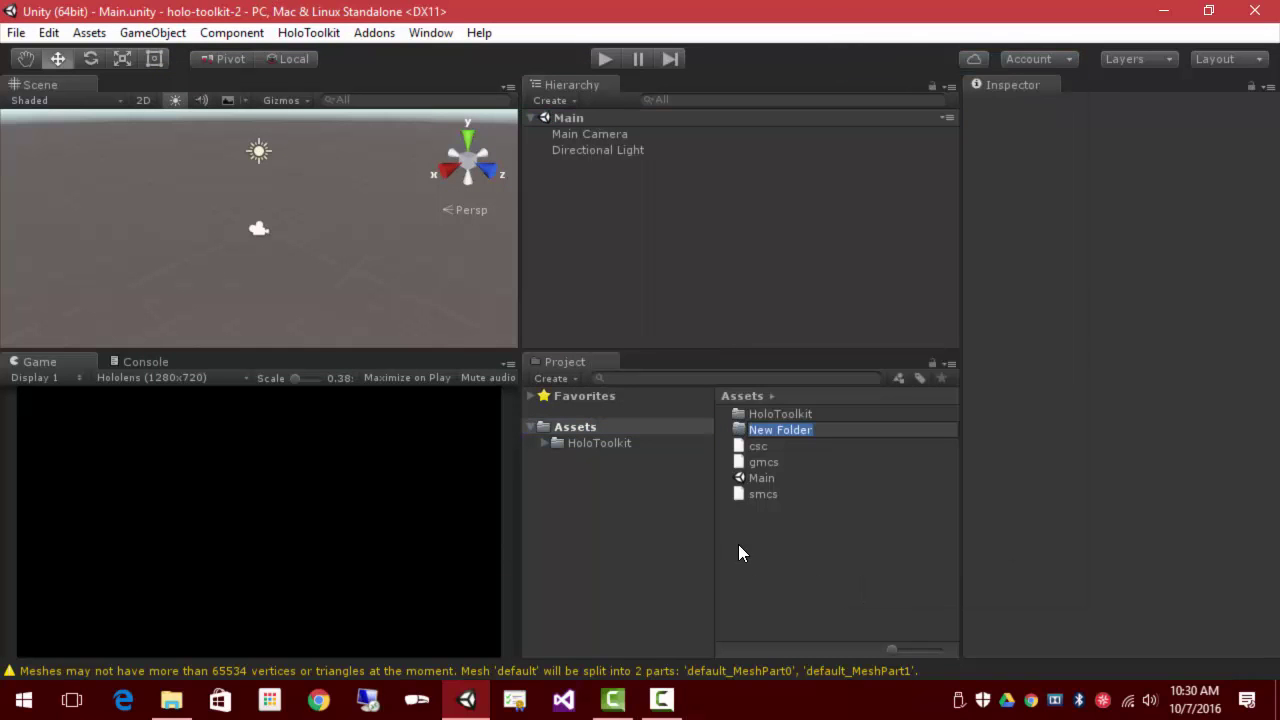
text(Scene)
key(BackSpace)
key(BackSpace)
text(e)
key(BackSpace)
text(nes)
key(Return)
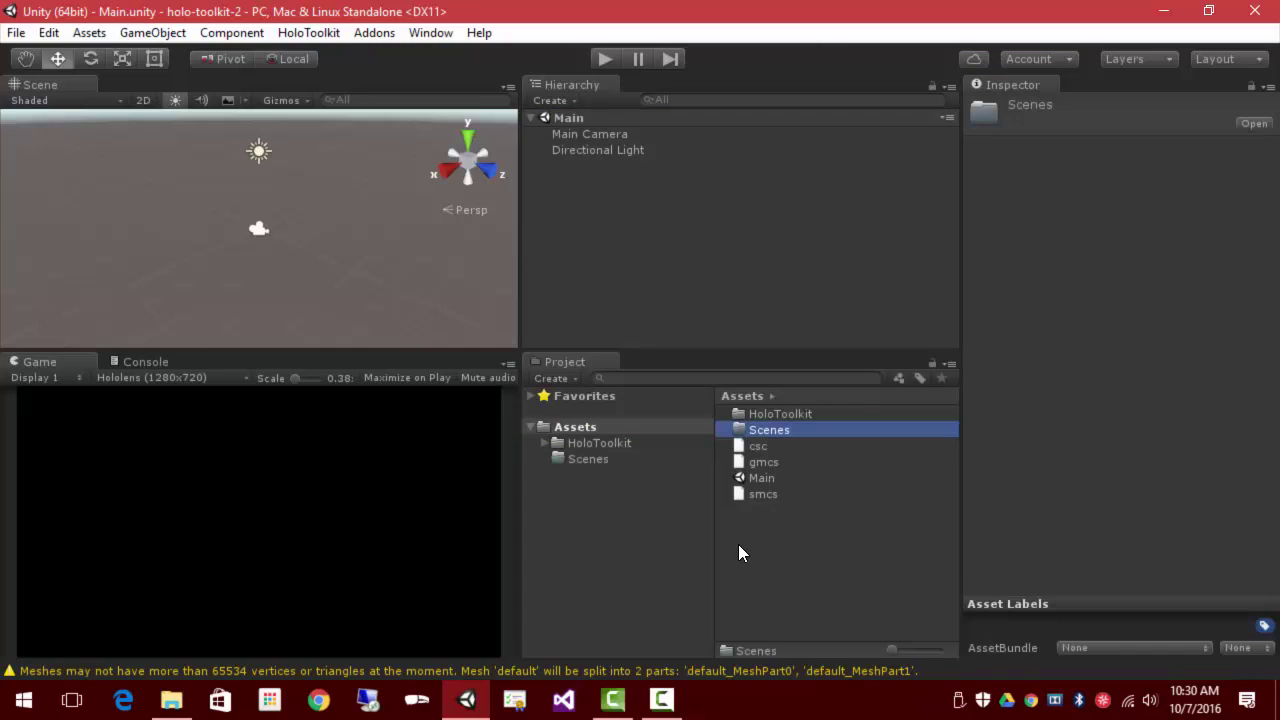
drag(753, 479, 766, 428)
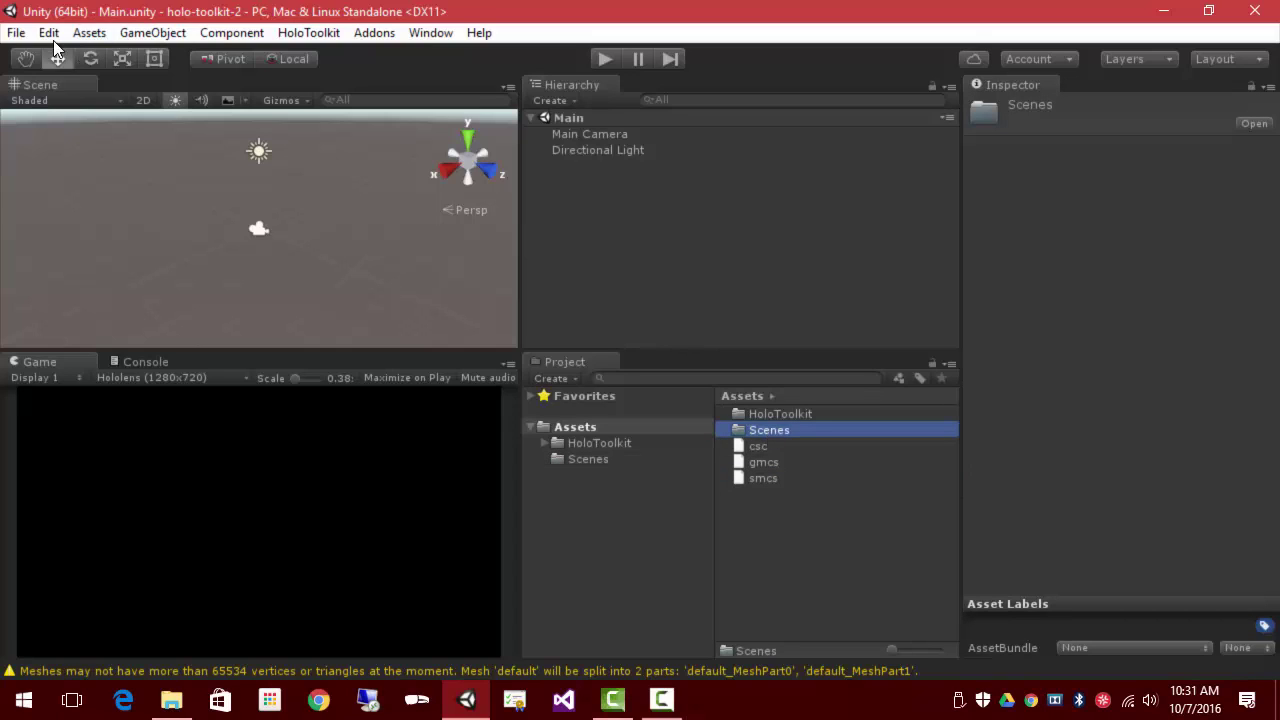
click(333, 36)
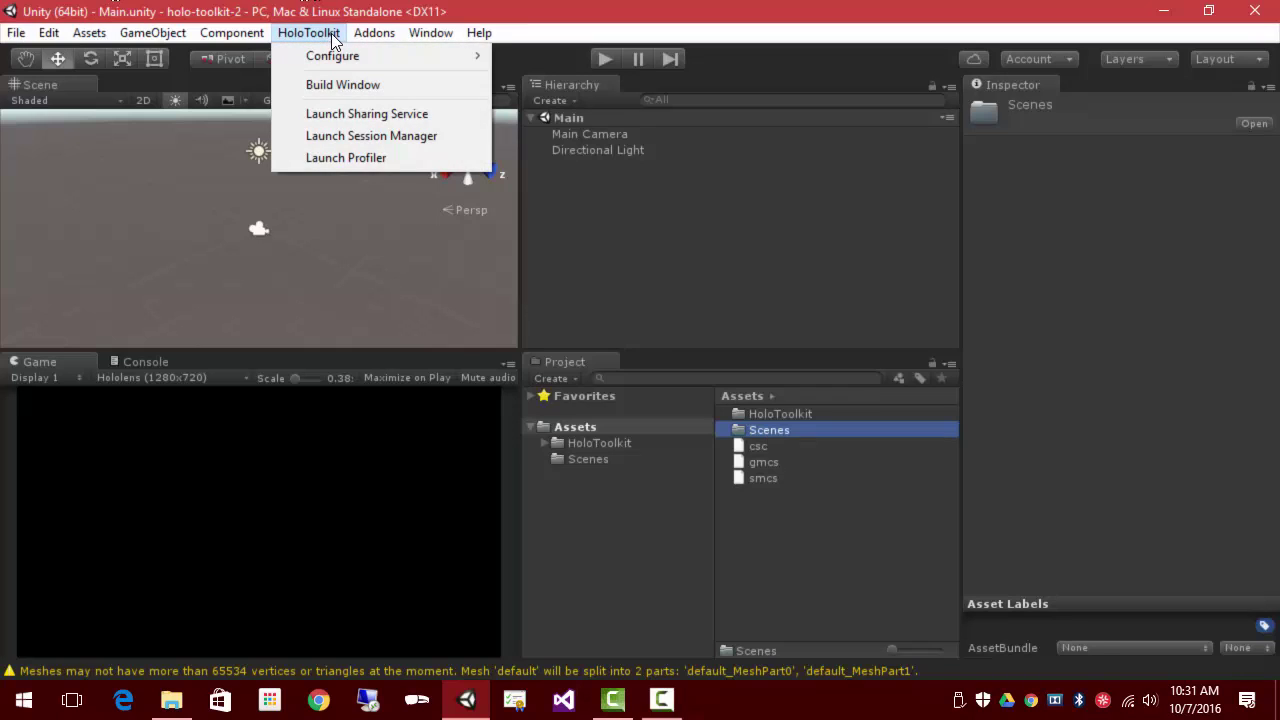
mouse_move(320, 60)
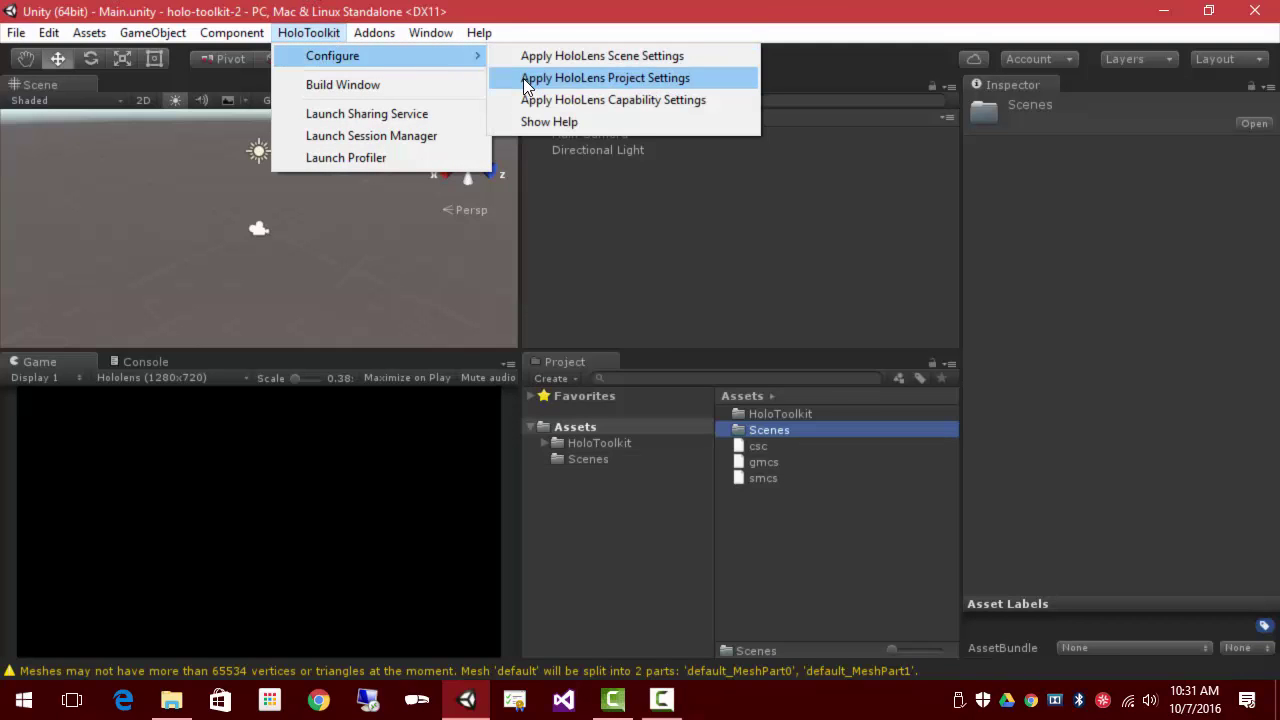
mouse_move(10, 40)
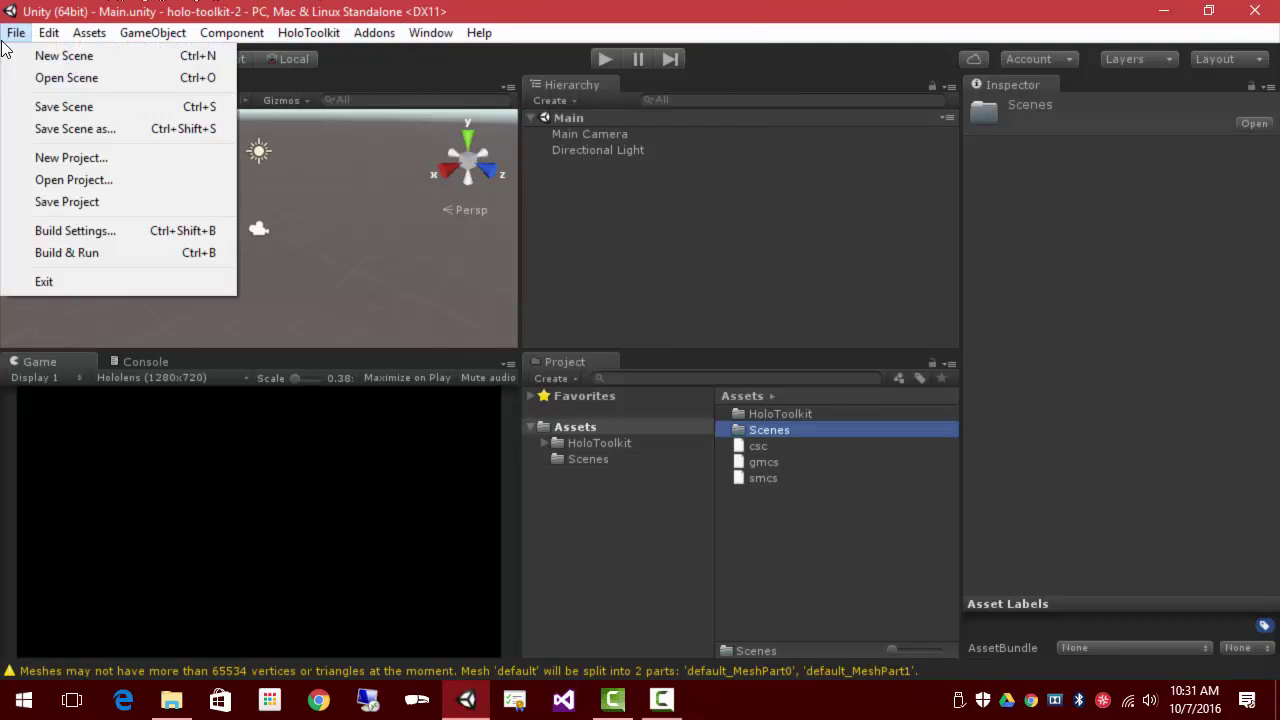
click(56, 230)
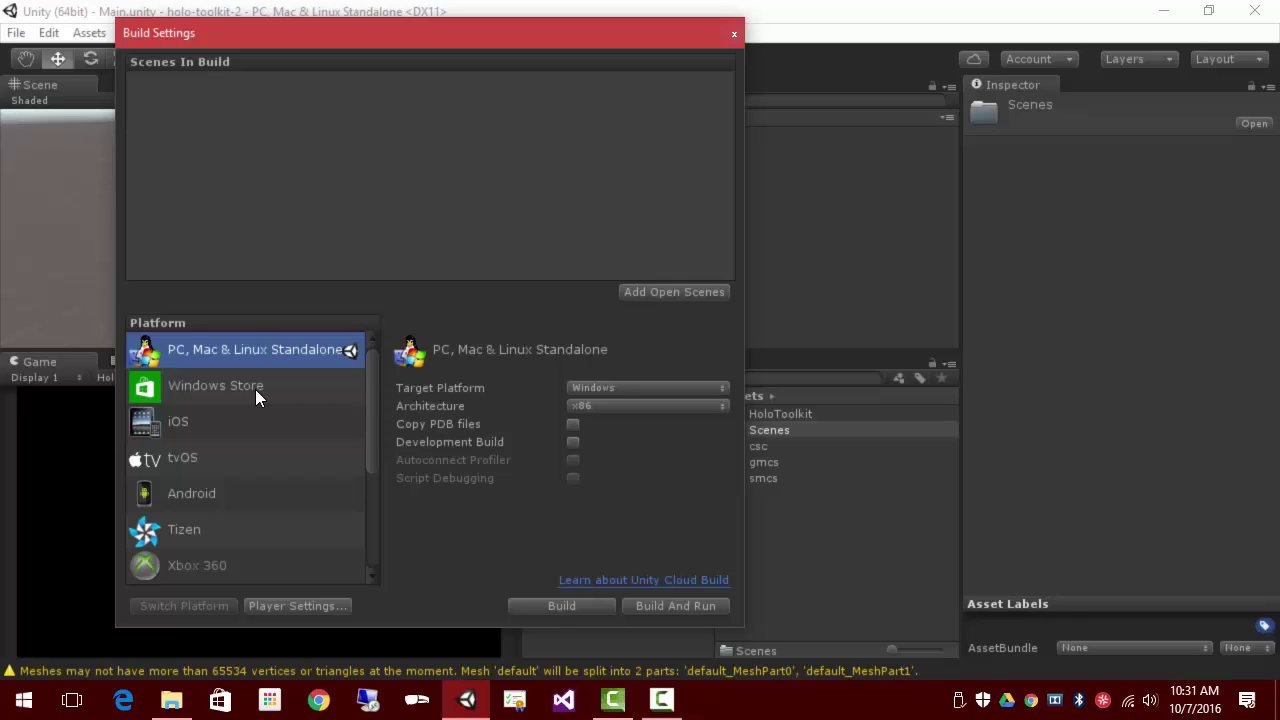
click(734, 34)
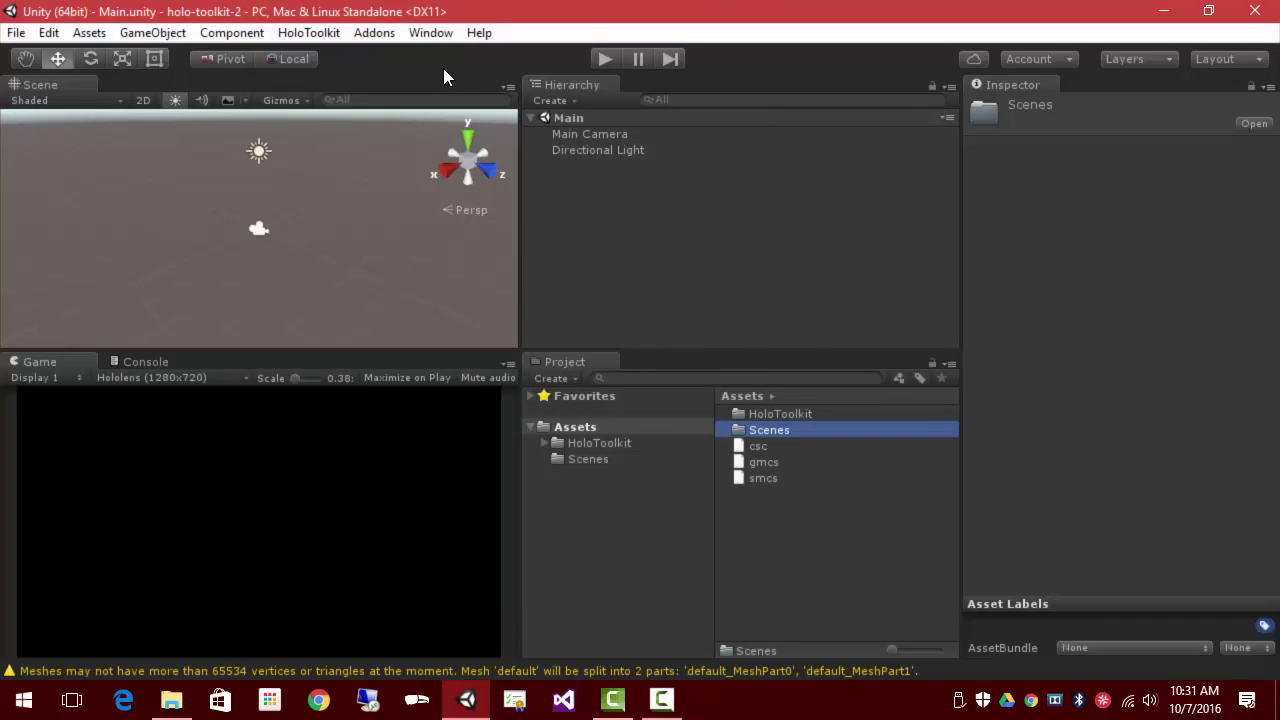
click(327, 36)
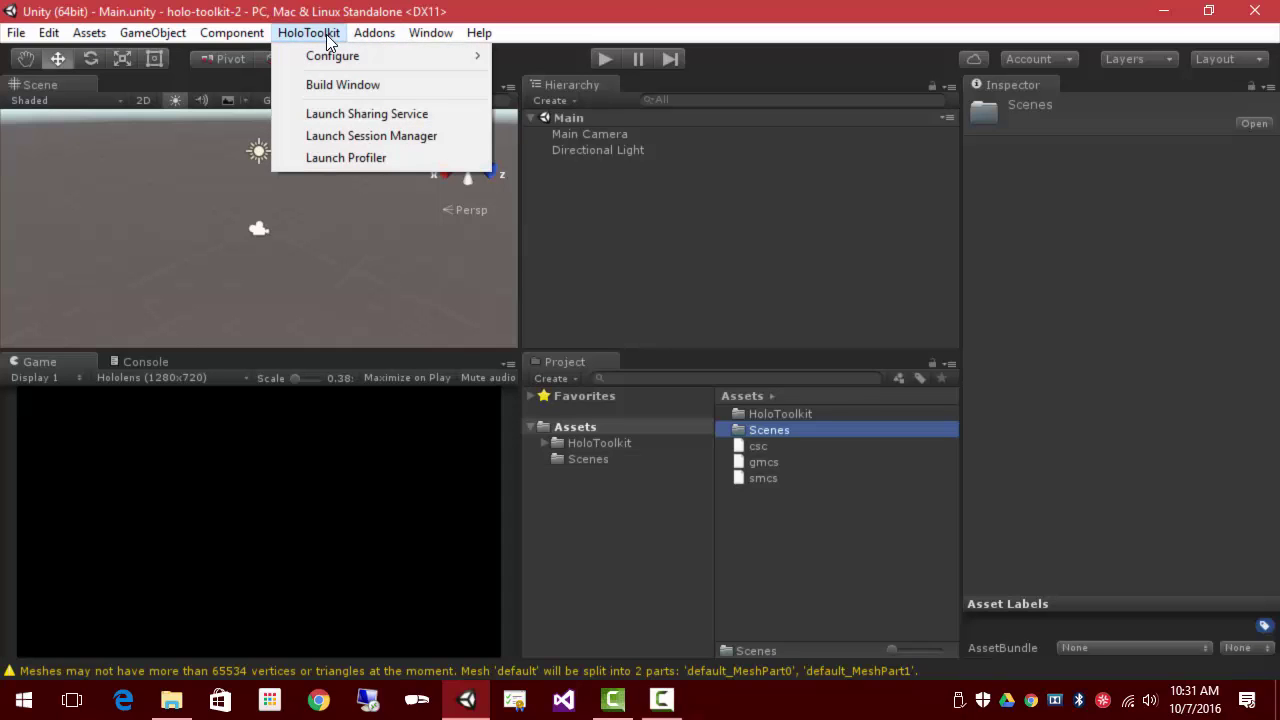
click(172, 700)
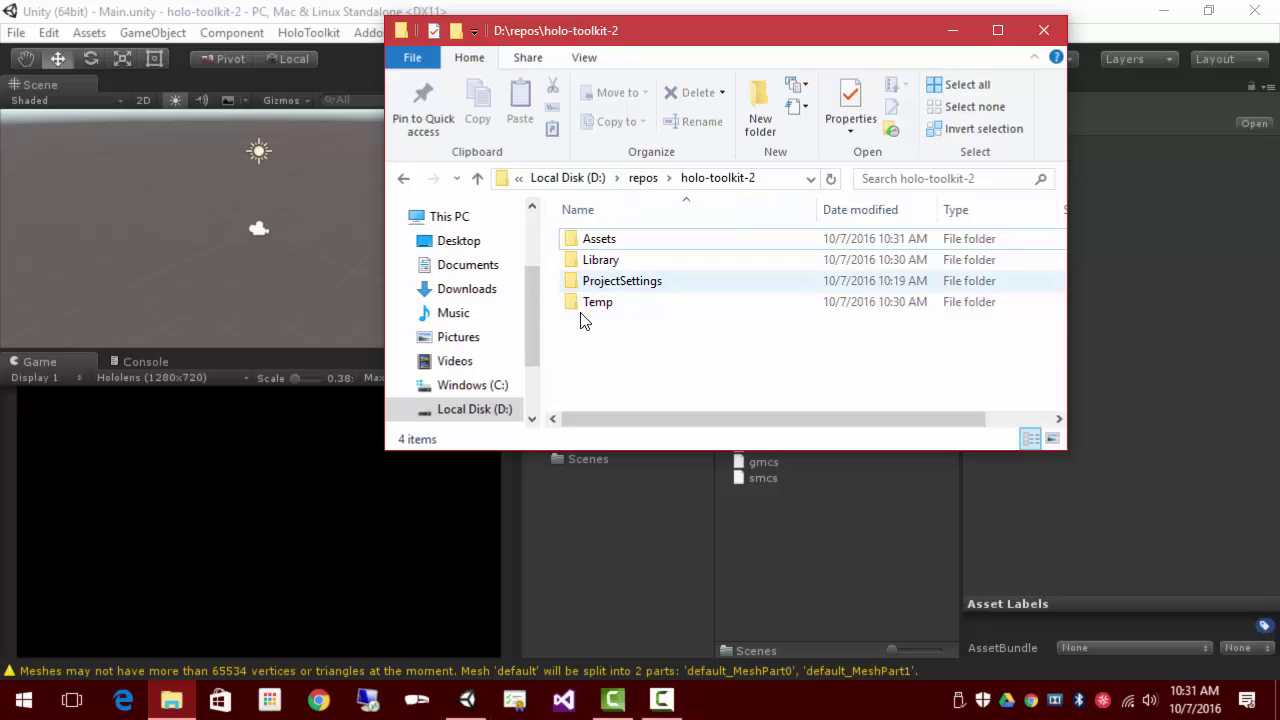
click(951, 30)
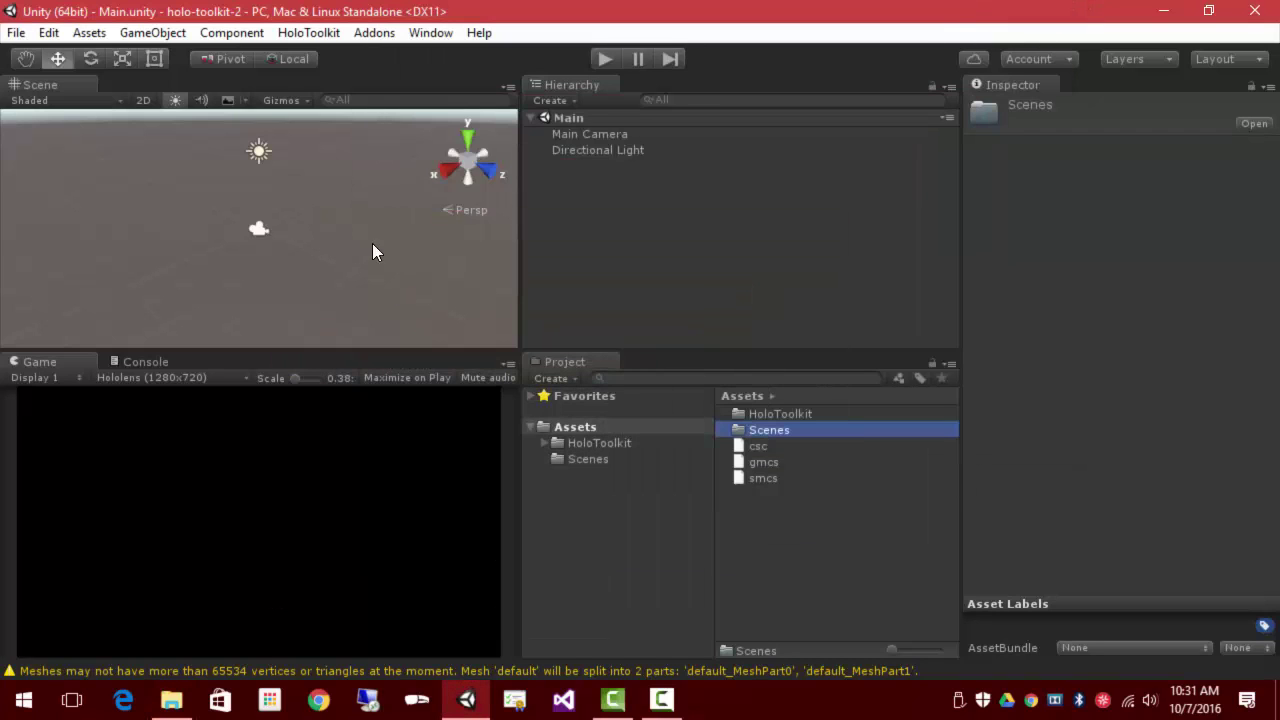
Apply HoloLens Project Settings, accept text serialization and reload, then check for holo-toolkit-2.sln.
click(322, 30)
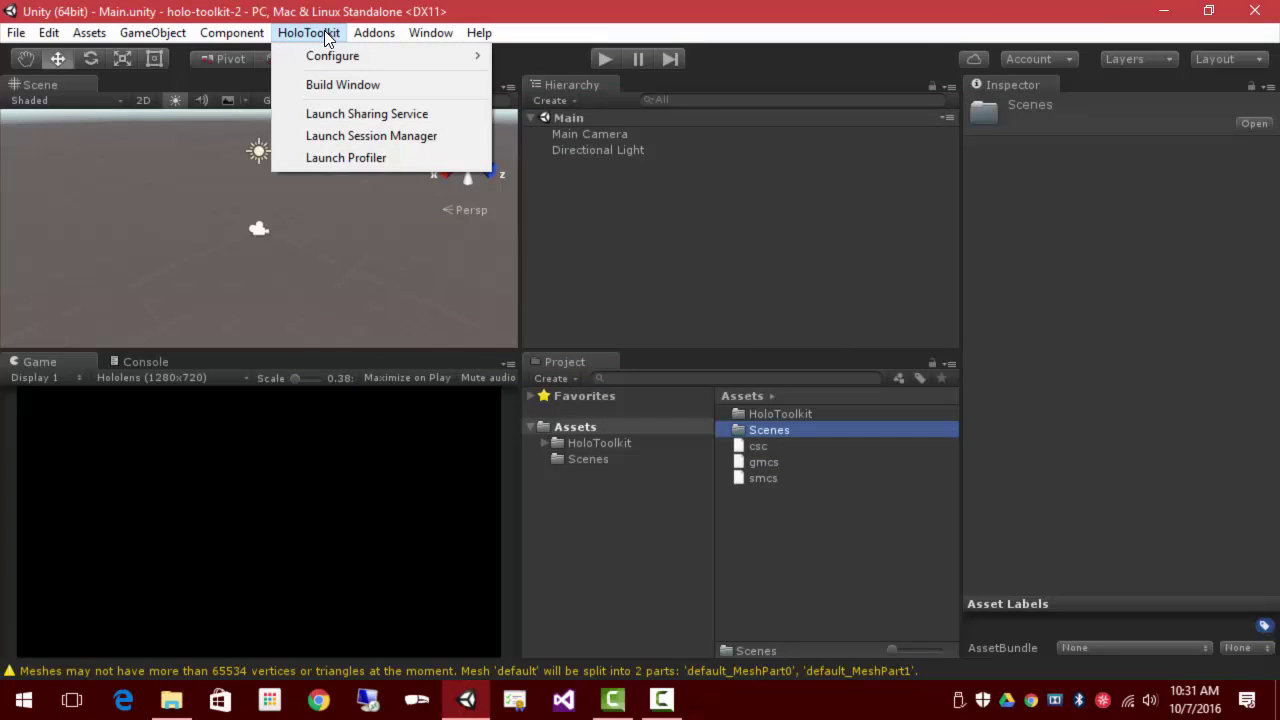
mouse_move(324, 55)
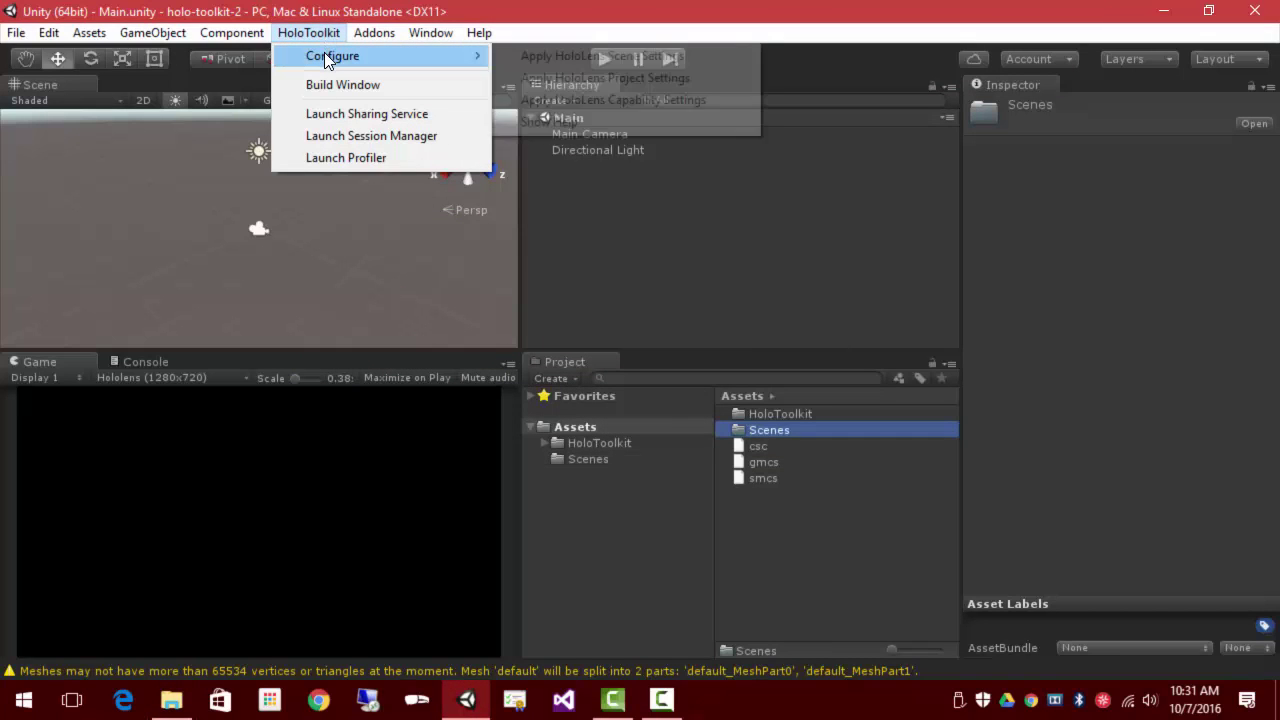
click(633, 90)
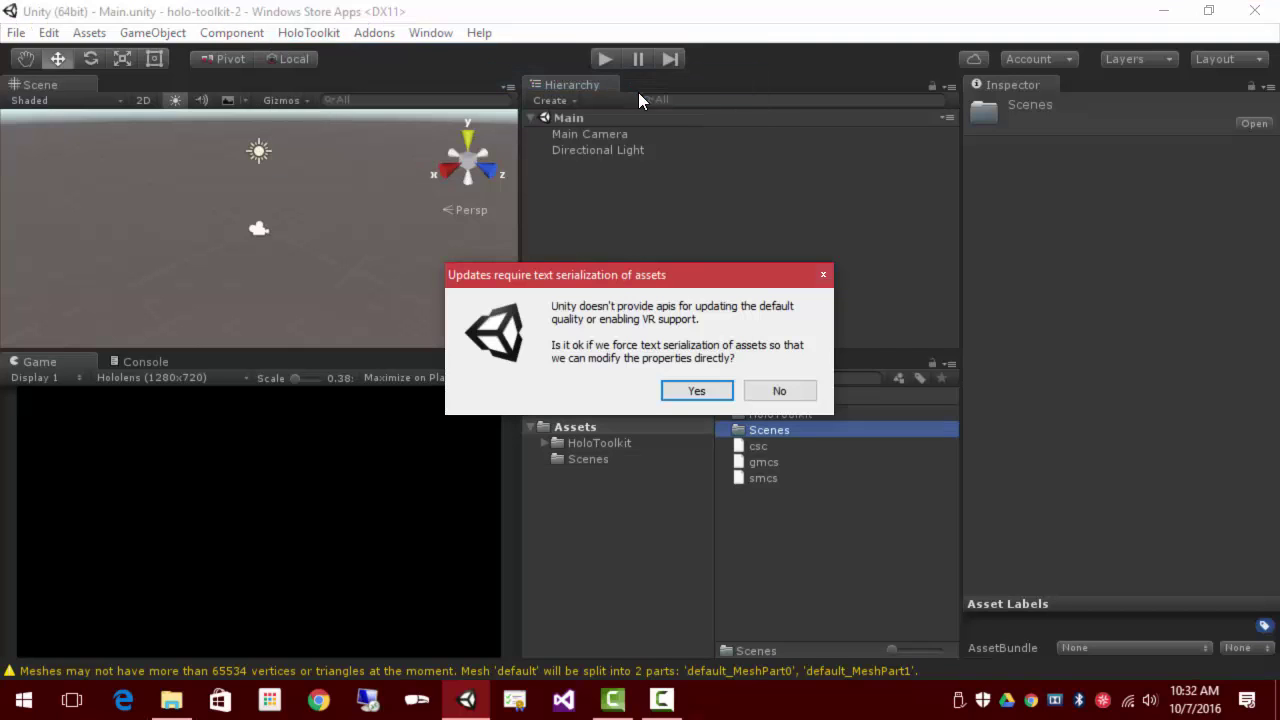
click(697, 391)
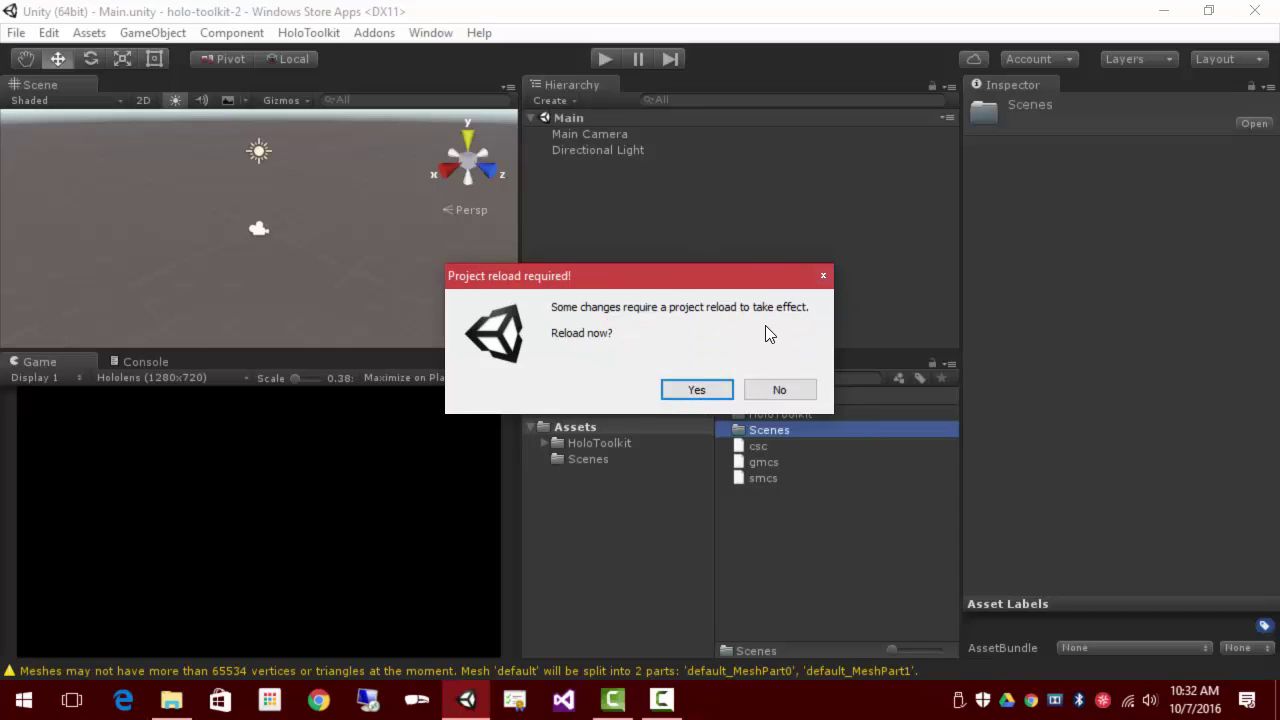
click(697, 391)
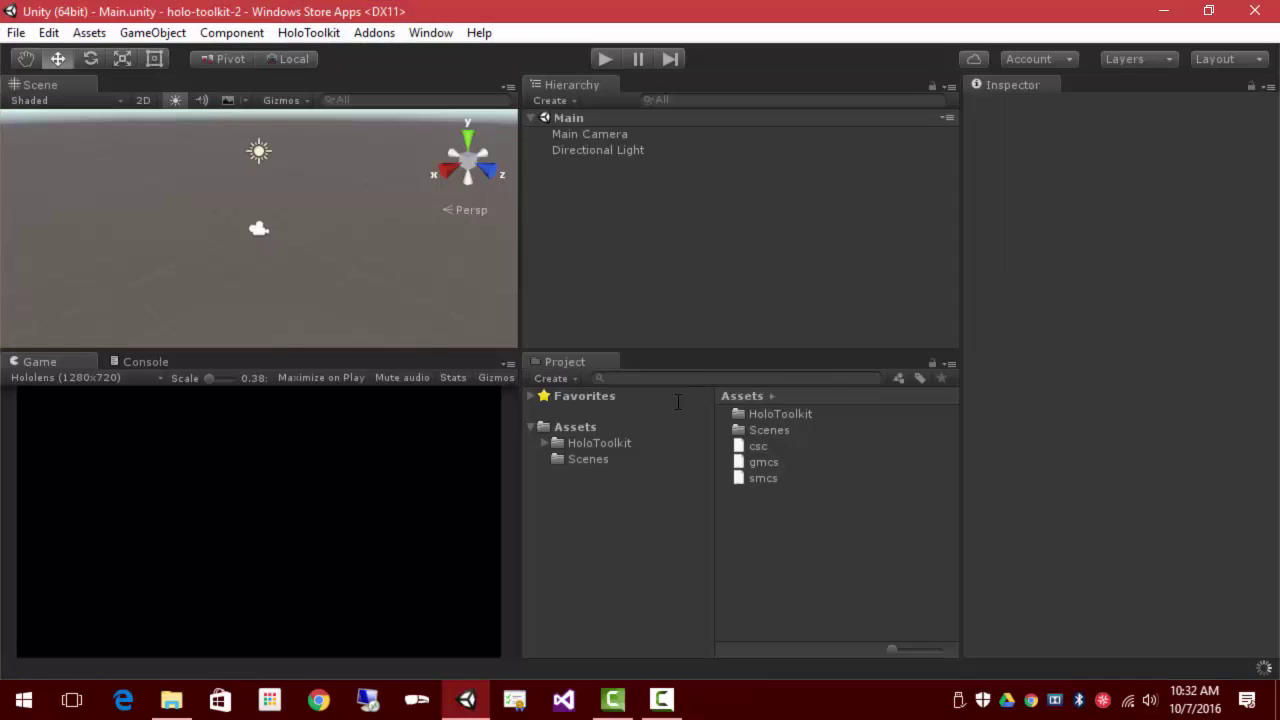
click(172, 702)
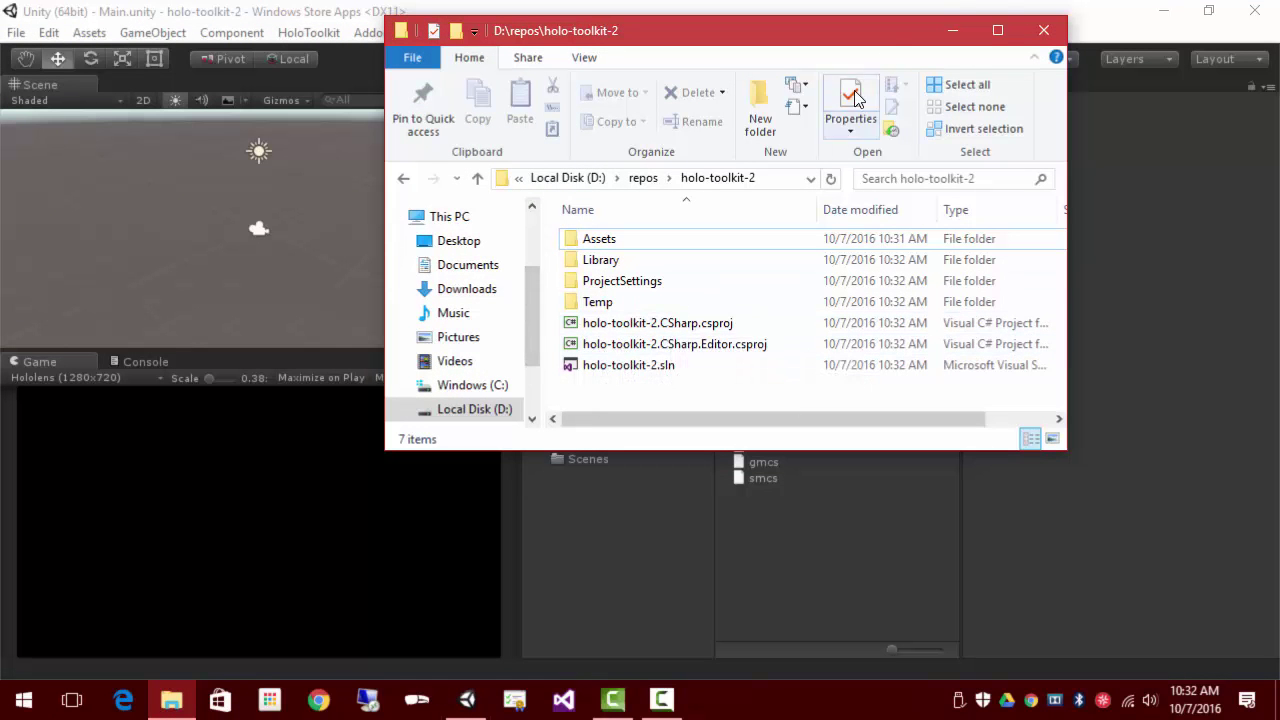
click(957, 34)
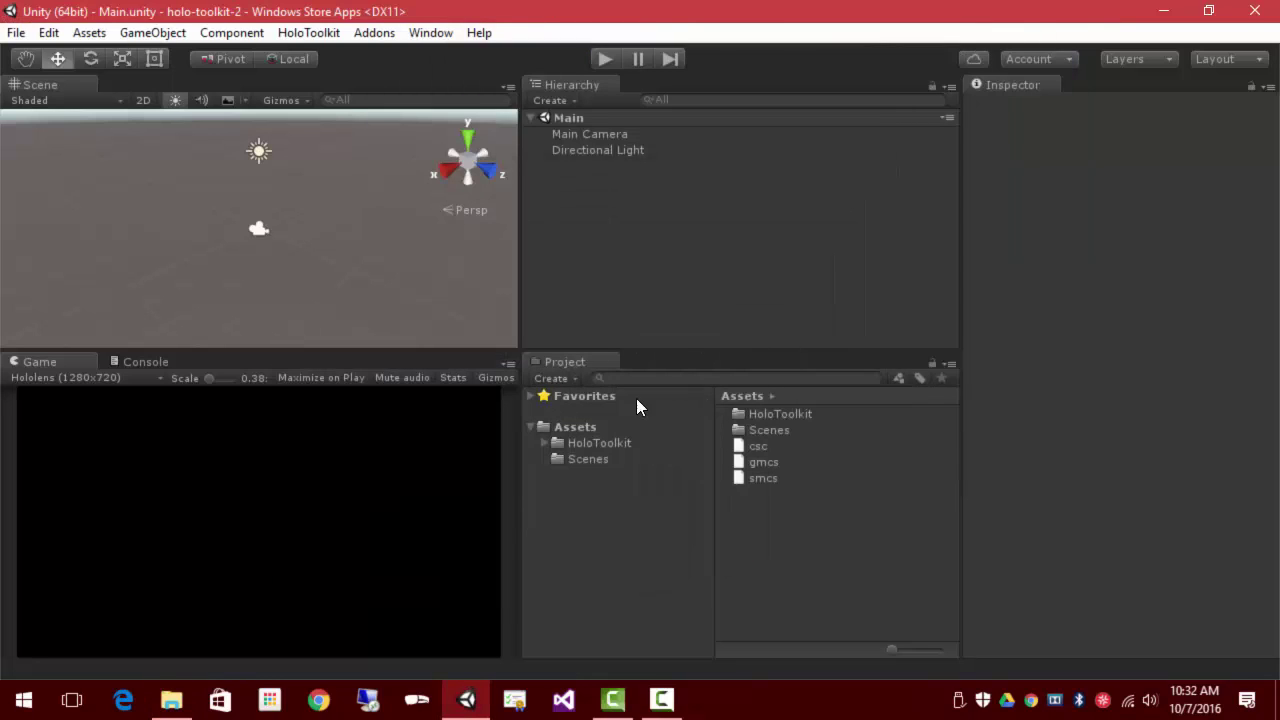
click(16, 33)
click(75, 231)
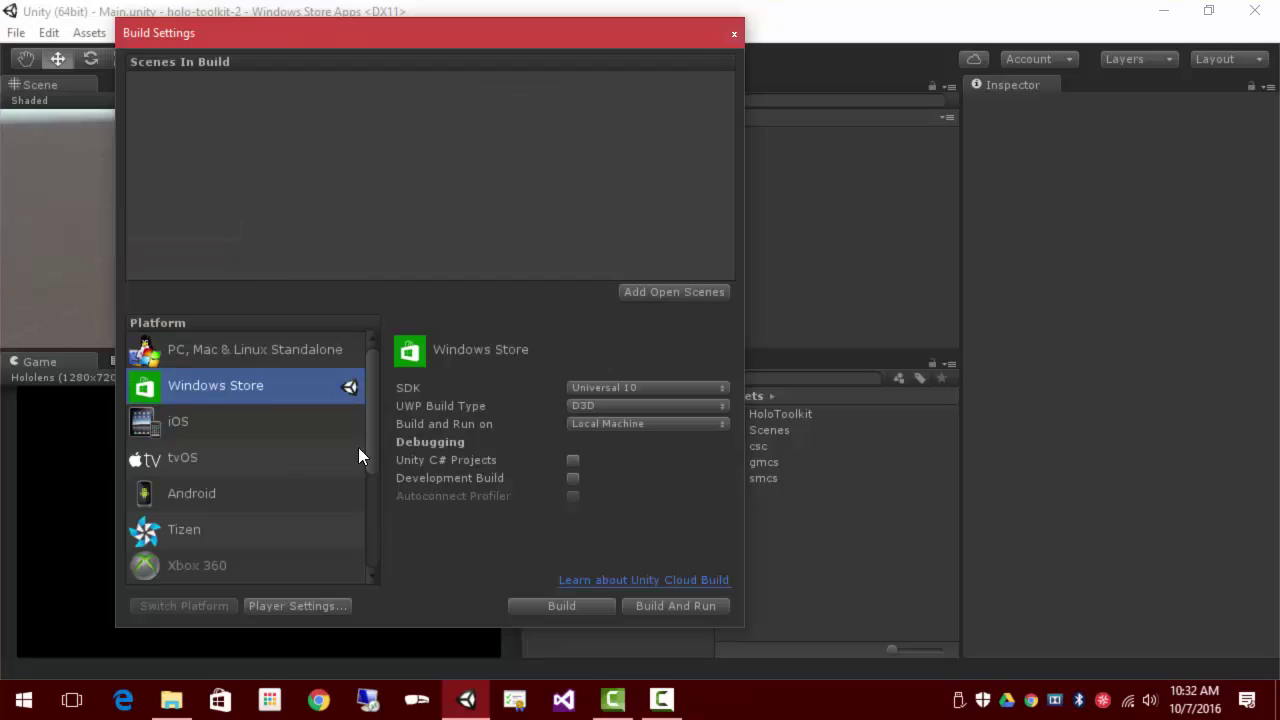
click(659, 401)
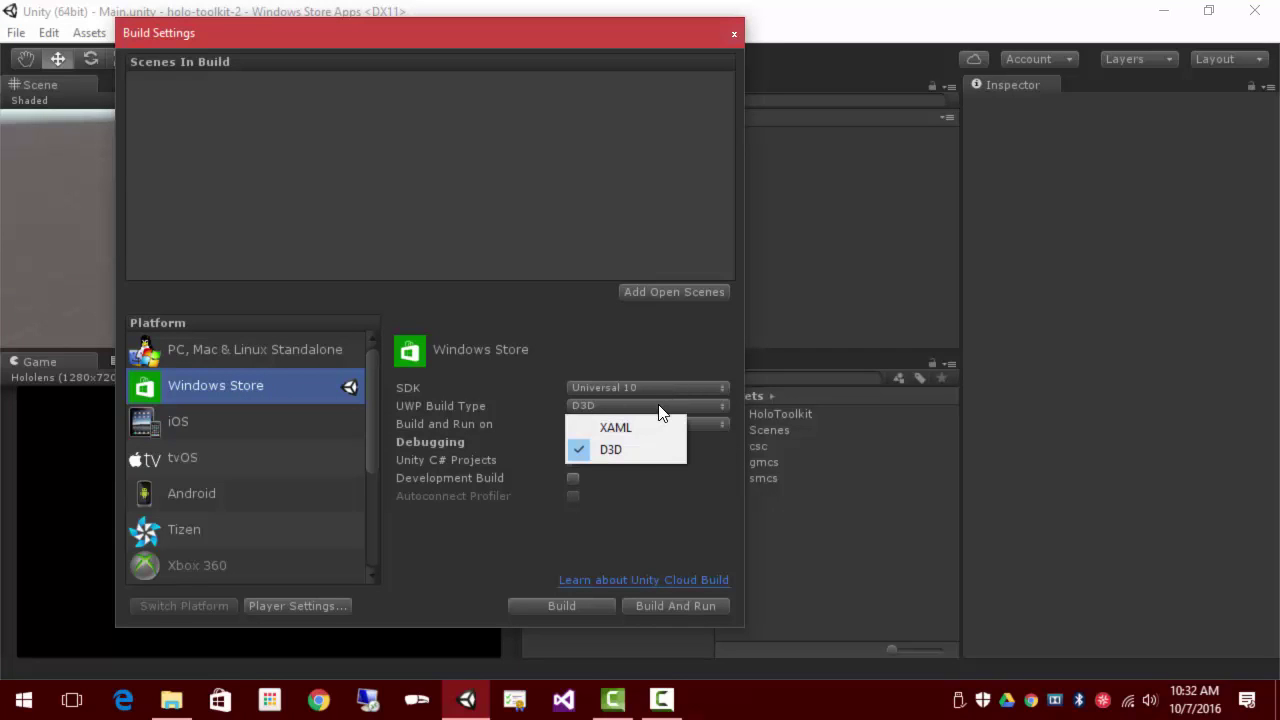
click(636, 307)
click(734, 35)
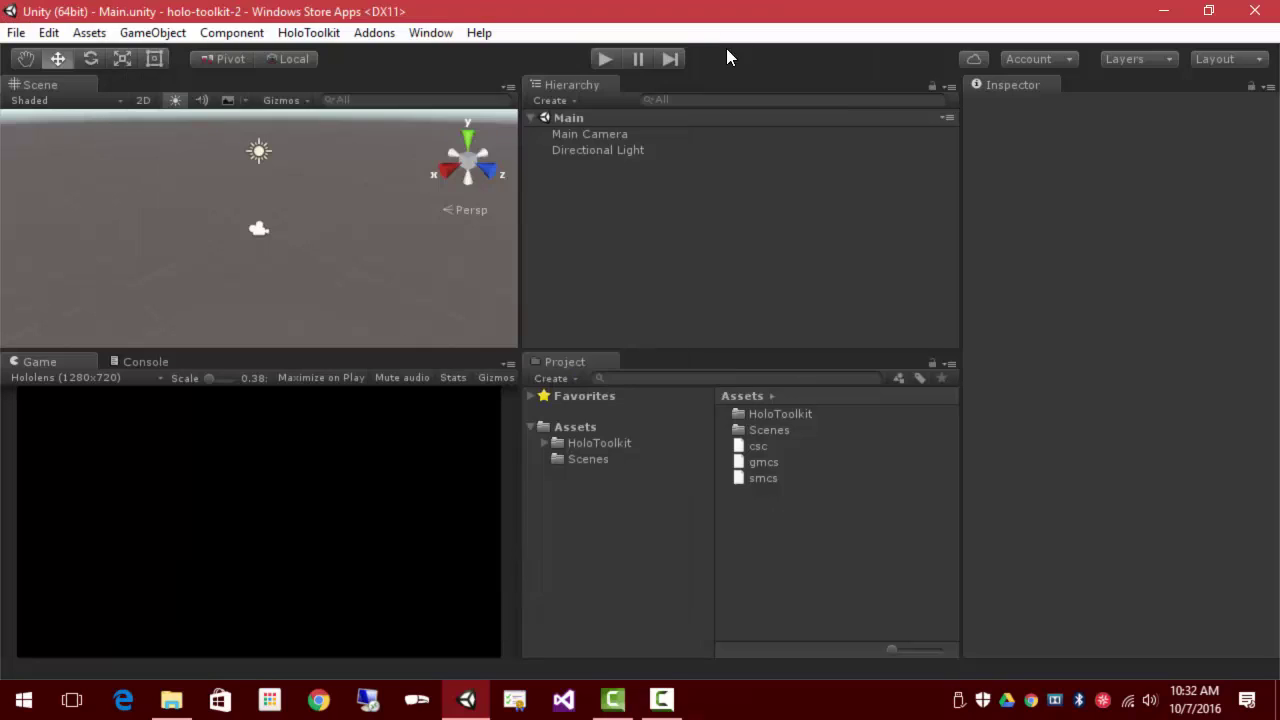
Enable SpatialPerception in the HoloLens Capability Settings.
click(312, 33)
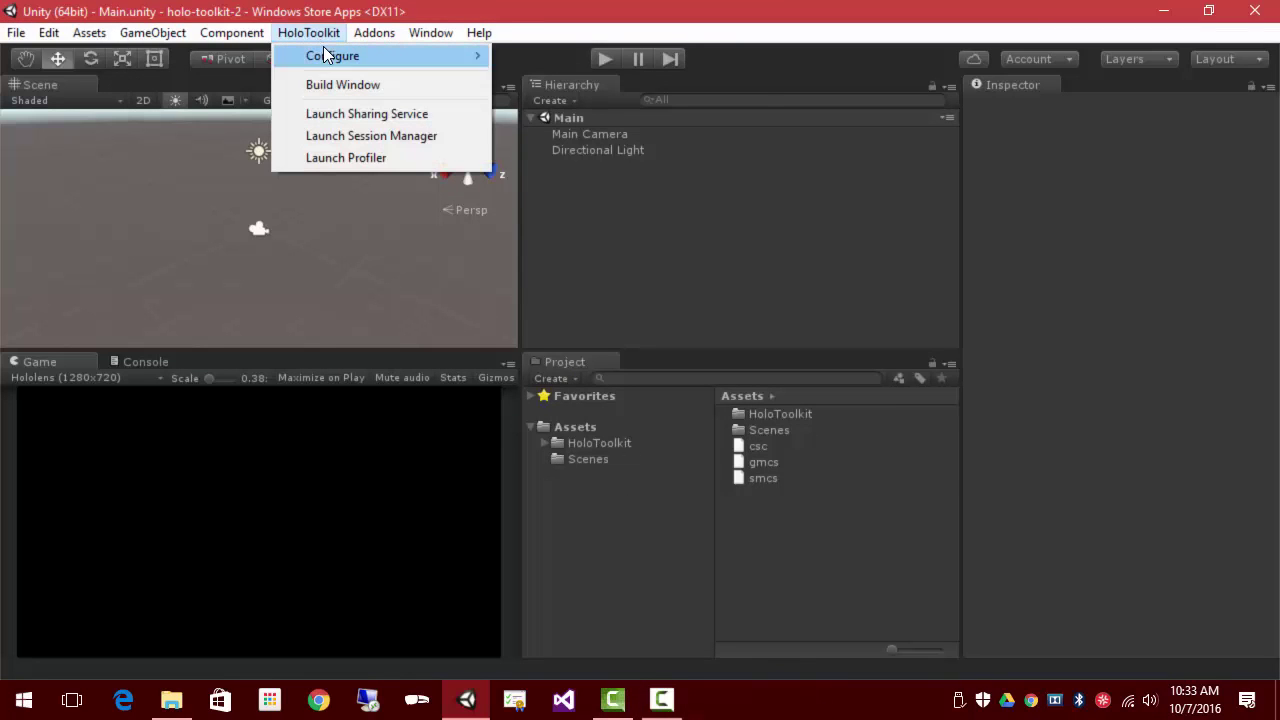
mouse_move(325, 55)
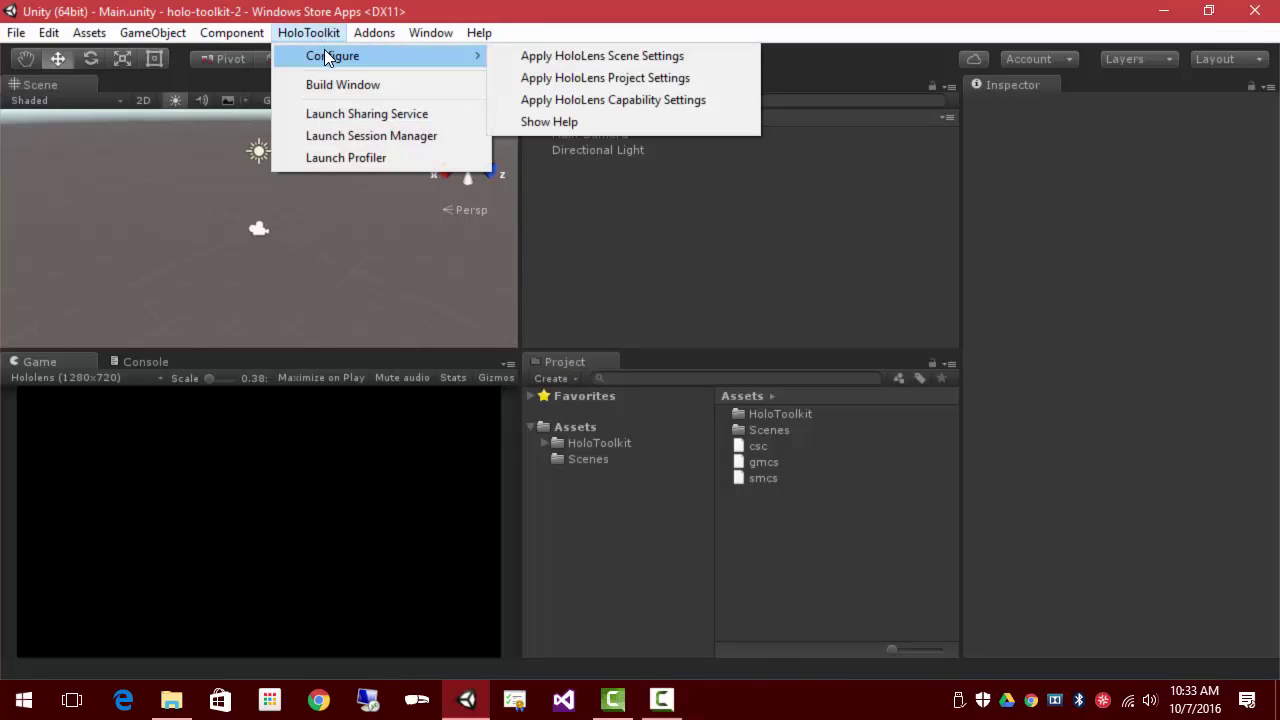
click(585, 102)
click(635, 207)
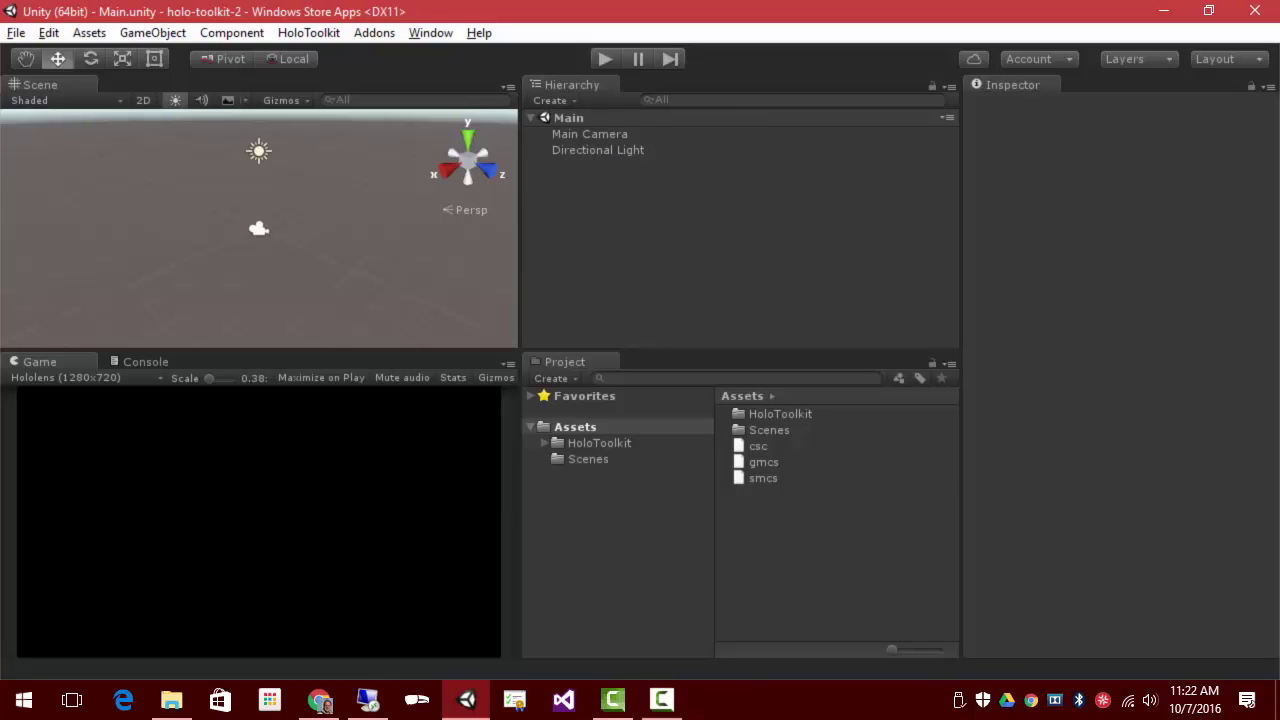
click(300, 33)
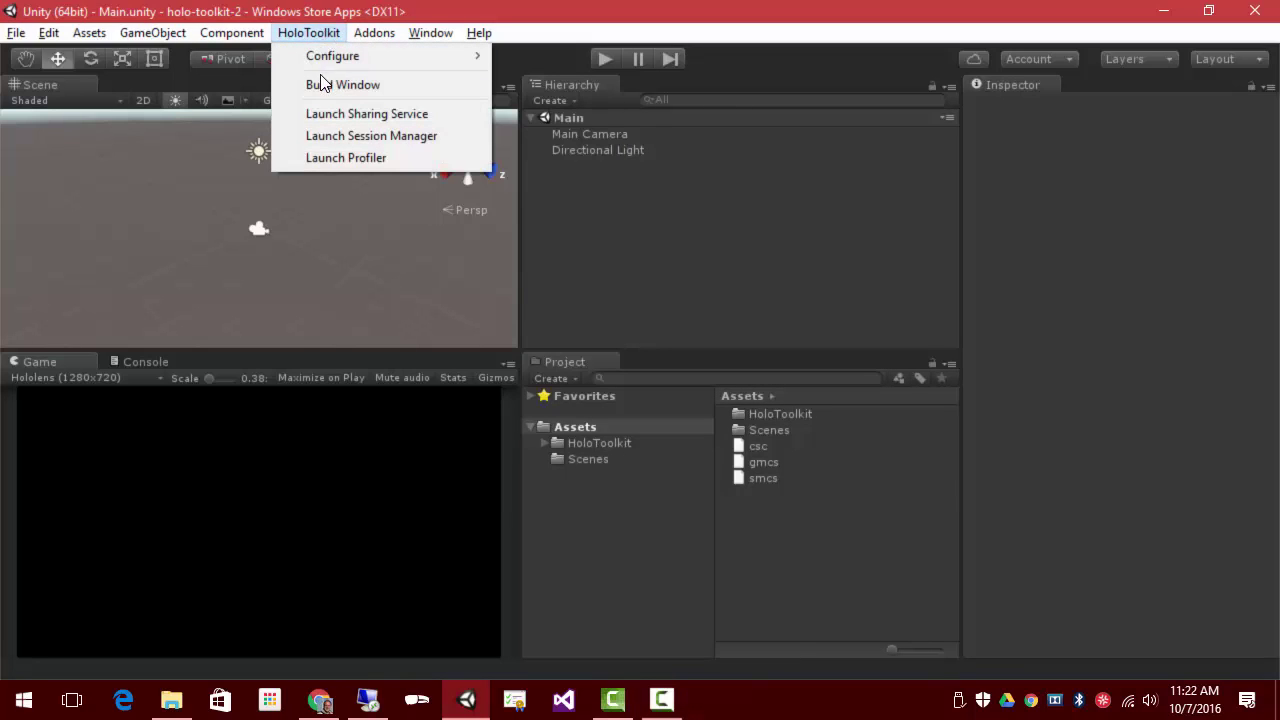